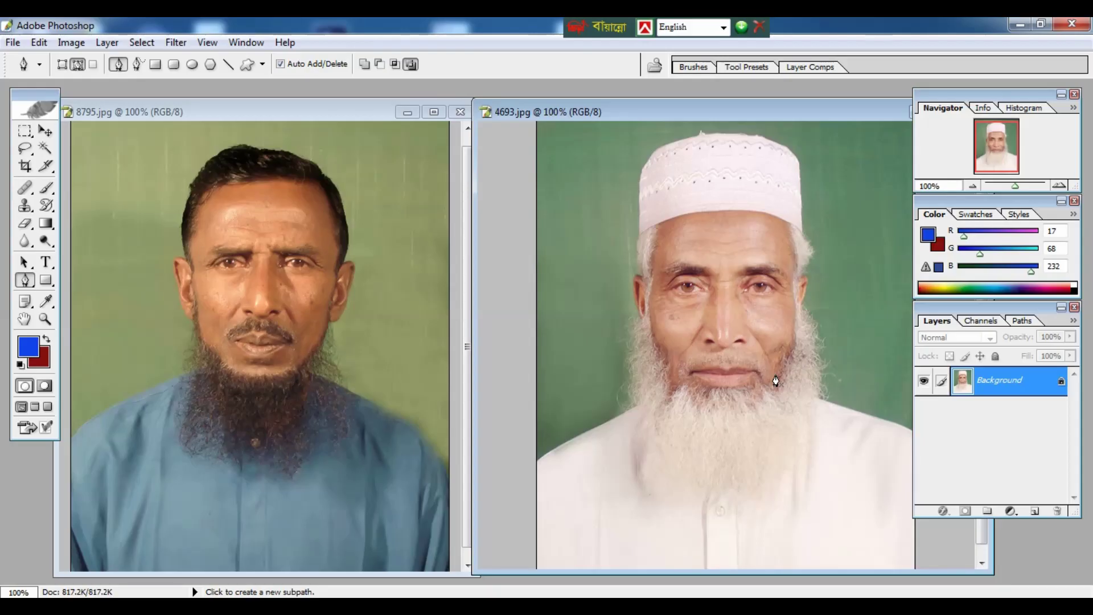
# - Show the white-bearded man's portrait full-screen, zoomed to 200% on his face and beard
pyautogui.press('f')
pyautogui.hotkey('ctrl', '+')
pyautogui.hotkey('ctrl', '+')
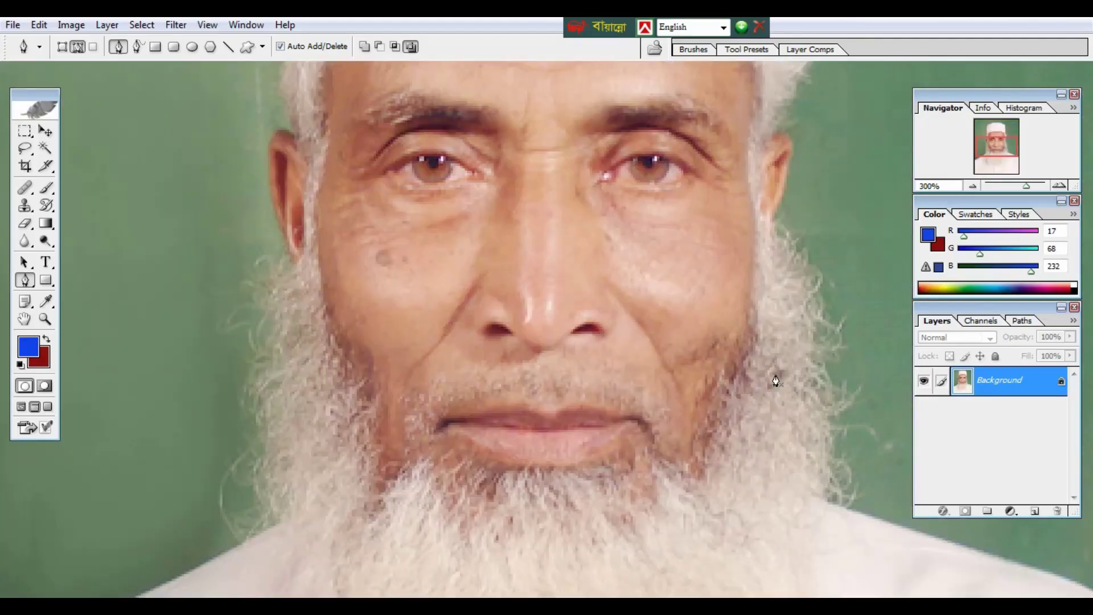
pyautogui.hotkey('ctrl', '-')
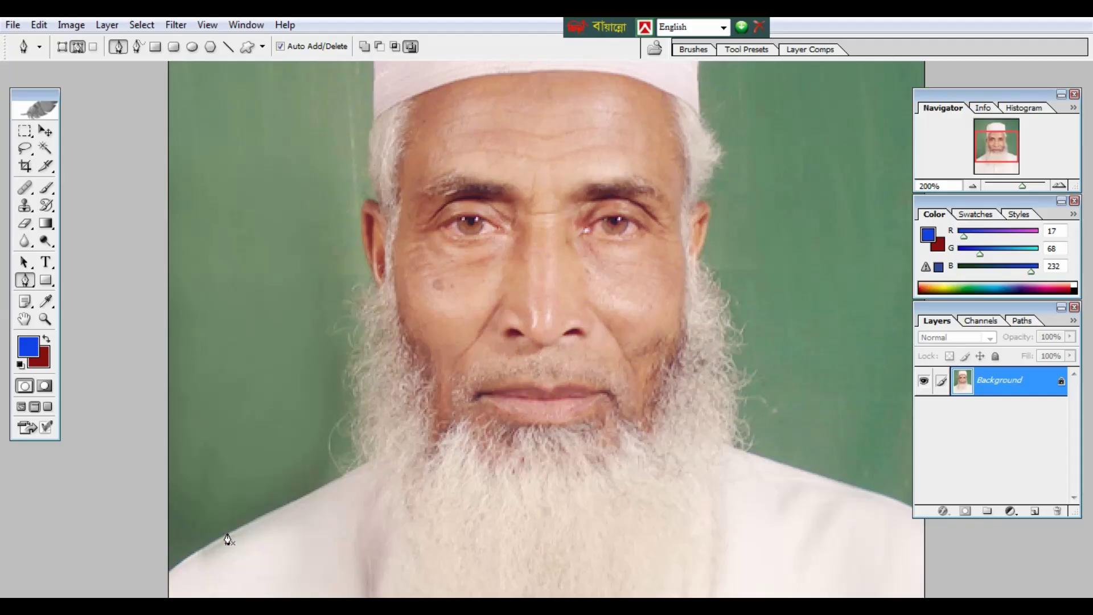
# - Trace a Pen path around the green background left of the man's head and beard
pyautogui.click(164, 579)
pyautogui.moveTo(292, 506); pyautogui.dragTo(346, 478)
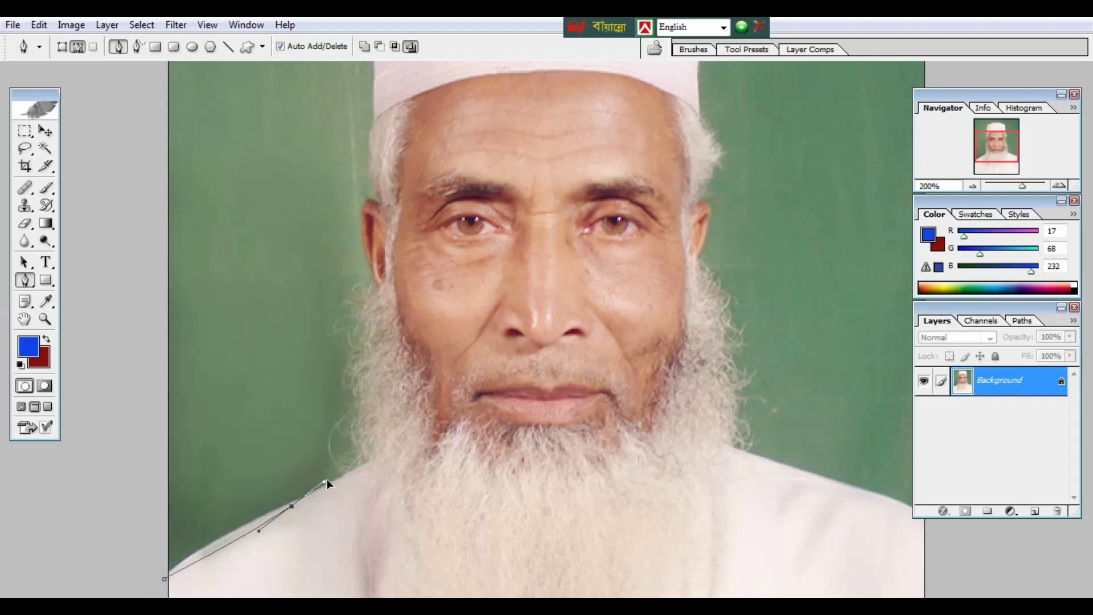
pyautogui.click(370, 465)
pyautogui.moveTo(359, 372); pyautogui.dragTo(365, 336)
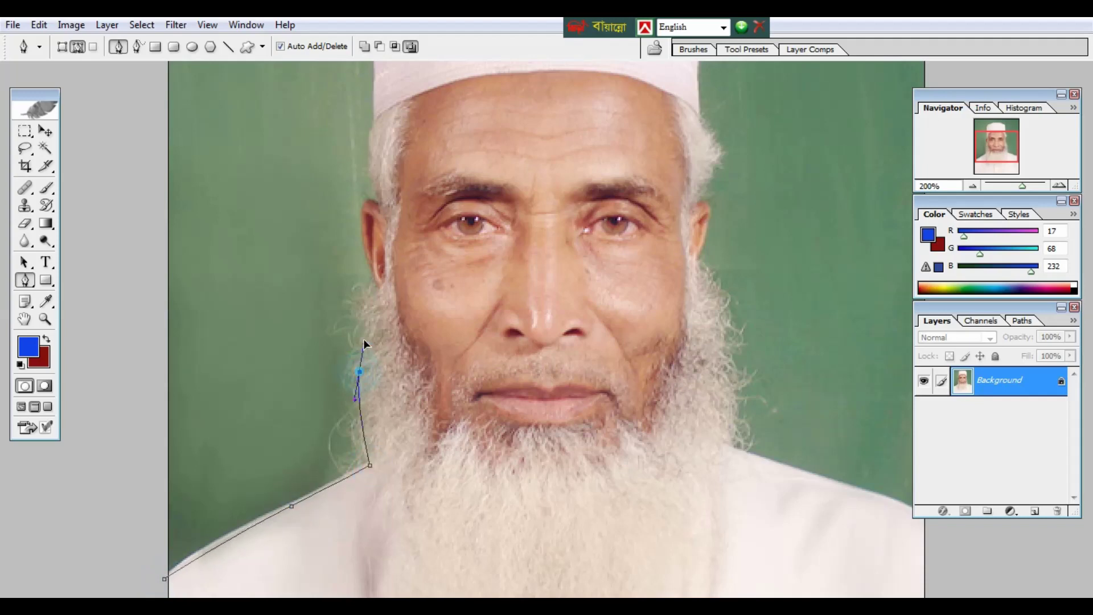
pyautogui.moveTo(378, 291)
pyautogui.mouseDown()
pyautogui.moveTo(371, 236)
pyautogui.moveTo(374, 260)
pyautogui.mouseUp()
pyautogui.click(378, 204)
pyautogui.click(140, 205)
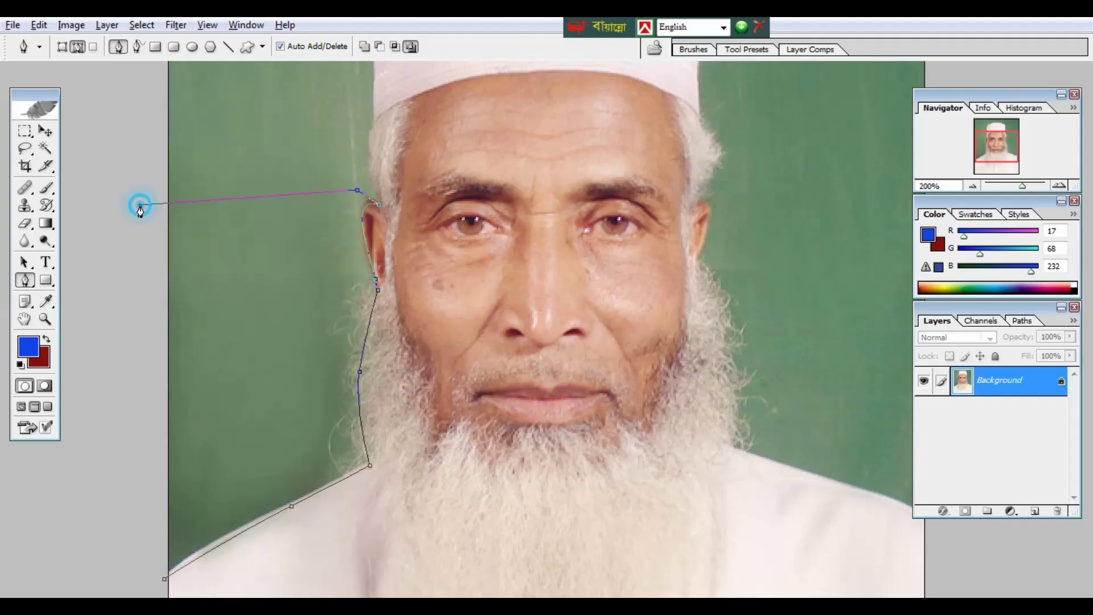
pyautogui.click(124, 532)
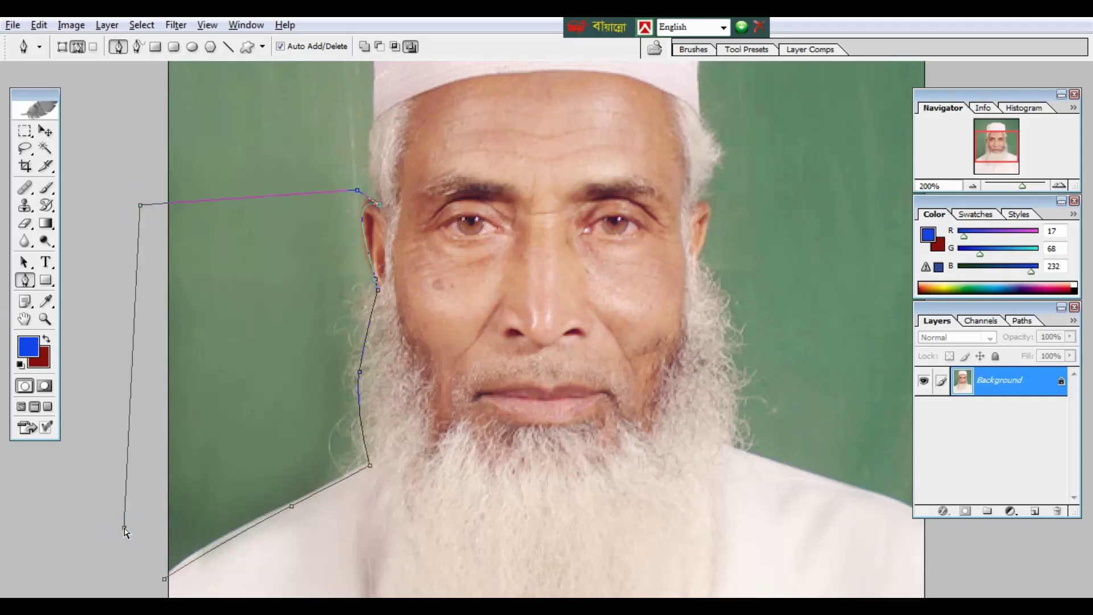
# - Turn the path into a selection and fill it with blue (RGB 17, 68, 232)
pyautogui.hotkey('ctrl', 'Return')
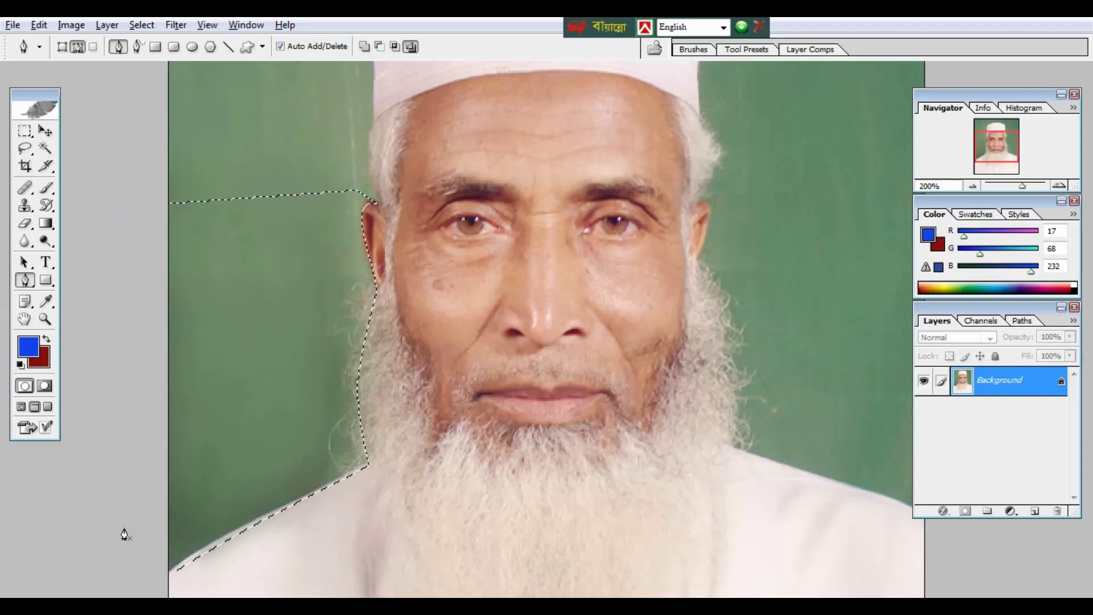
pyautogui.hotkey('alt', 'BackSpace')
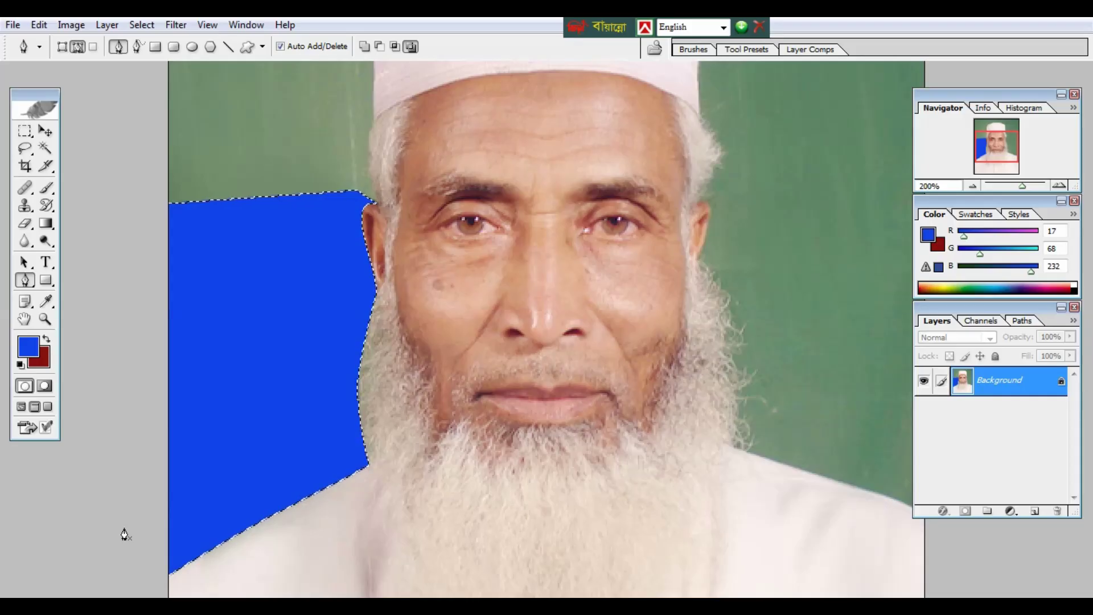
pyautogui.hotkey('ctrl', '+')
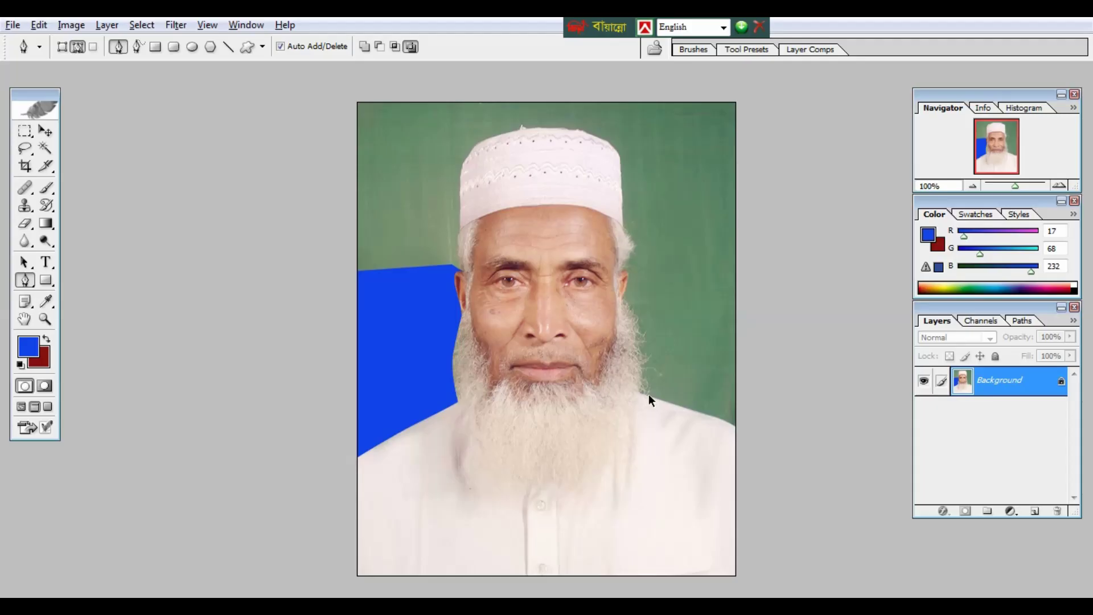
# - Undo the blue fill and traced path, returning to the full-screen portrait view
pyautogui.hotkey('ctrl', 'z')
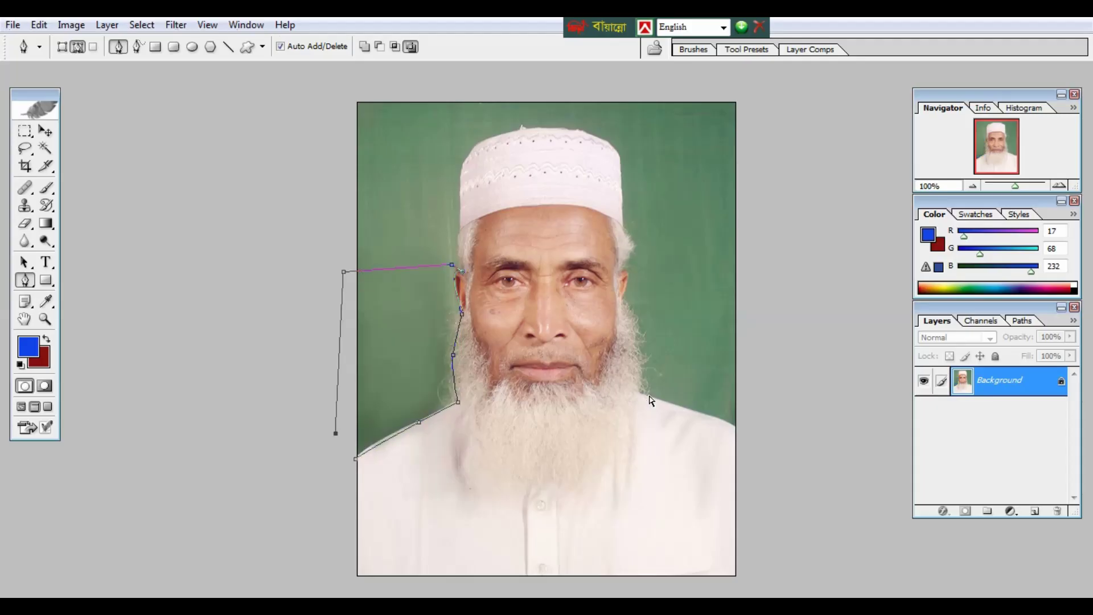
pyautogui.hotkey('ctrl', 'z')
pyautogui.press('f')
pyautogui.press('f')
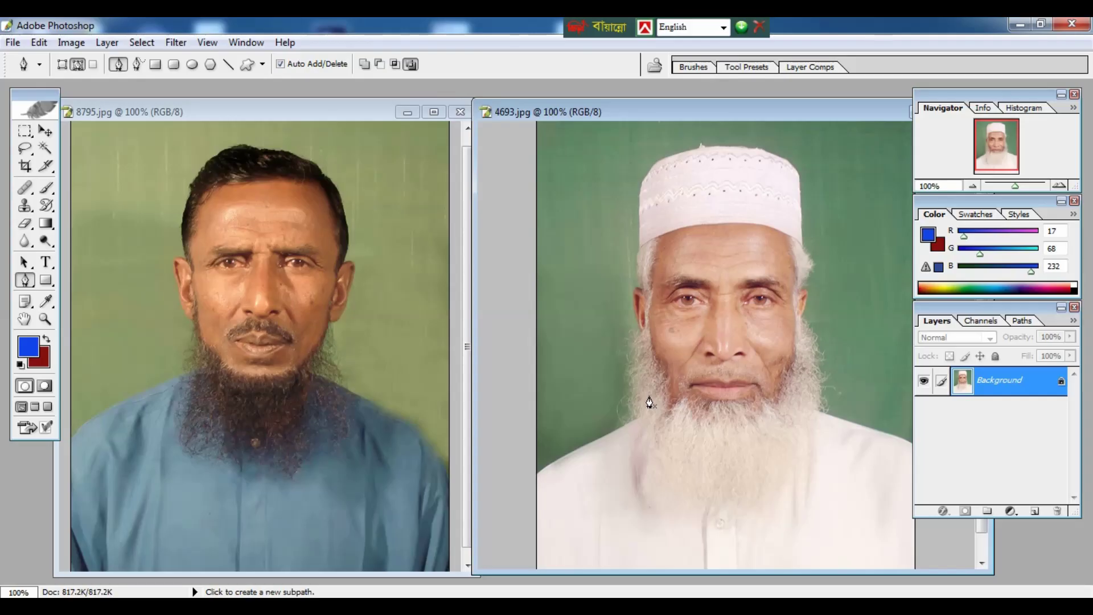
pyautogui.press('f')
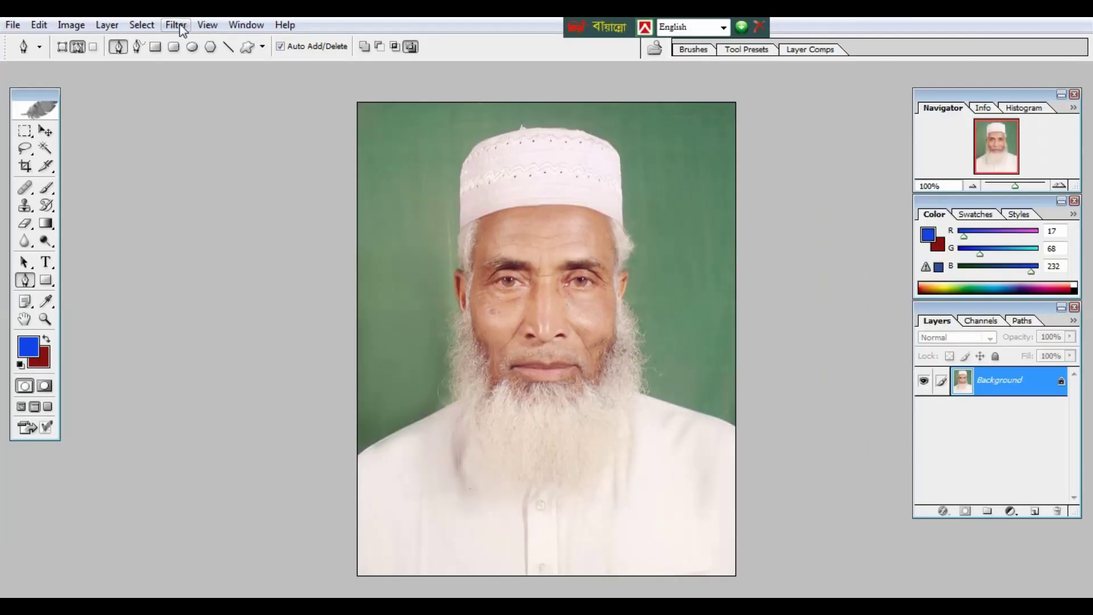
# - Open Filter > Extract on the white-bearded man's portrait
pyautogui.click(180, 25)
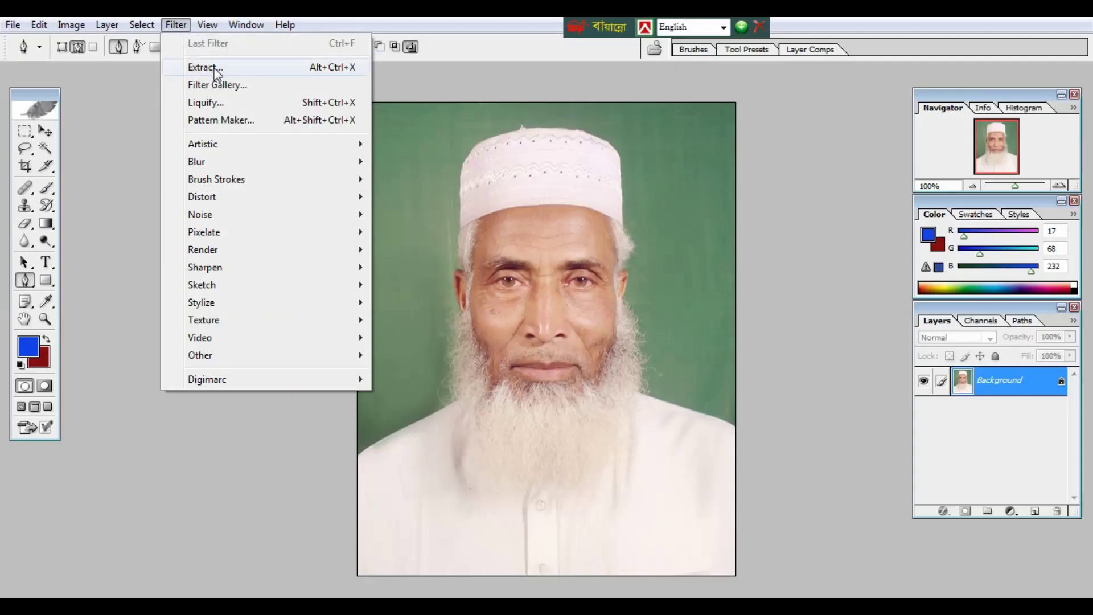
pyautogui.click(215, 68)
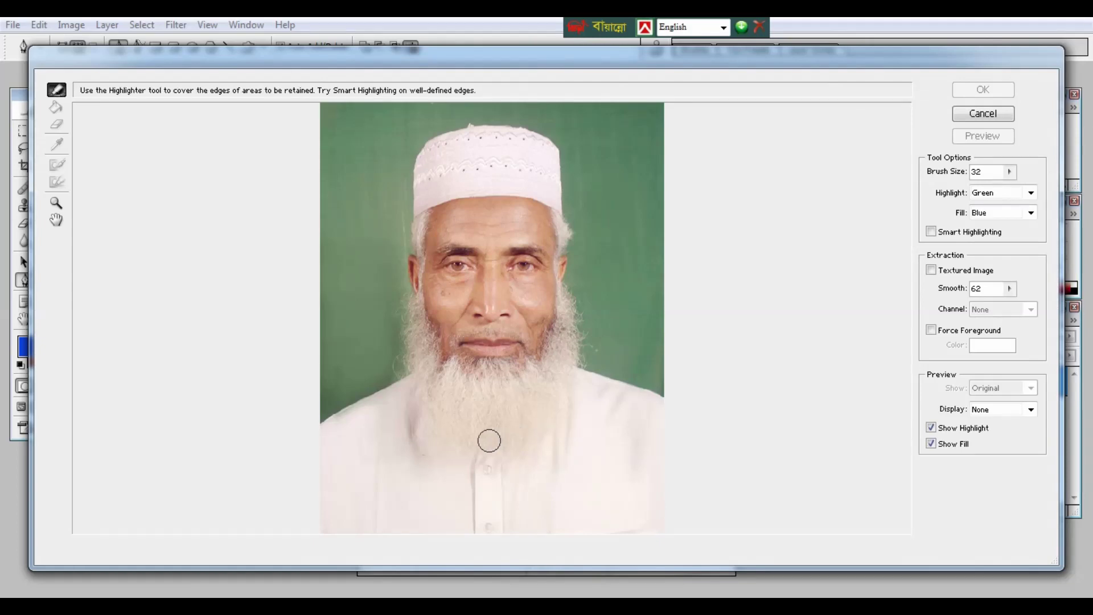
# - Set the Edge Highlighter brush to 35 and outline the man's cap, head and beard
pyautogui.press(']')
pyautogui.press(']')
pyautogui.press(']')
pyautogui.press(']')
pyautogui.press(']')
pyautogui.press(']')
pyautogui.press(']')
pyautogui.press(']')
pyautogui.press(']')
pyautogui.press(']')
pyautogui.press(']')
pyautogui.press(']')
pyautogui.press(']')
pyautogui.press(']')
pyautogui.press(']')
pyautogui.press(']')
pyautogui.press(']')
pyautogui.press(']')
pyautogui.press('[')
pyautogui.press('[')
pyautogui.press('[')
pyautogui.press('[')
pyautogui.press('[')
pyautogui.press('[')
pyautogui.press('[')
pyautogui.press('[')
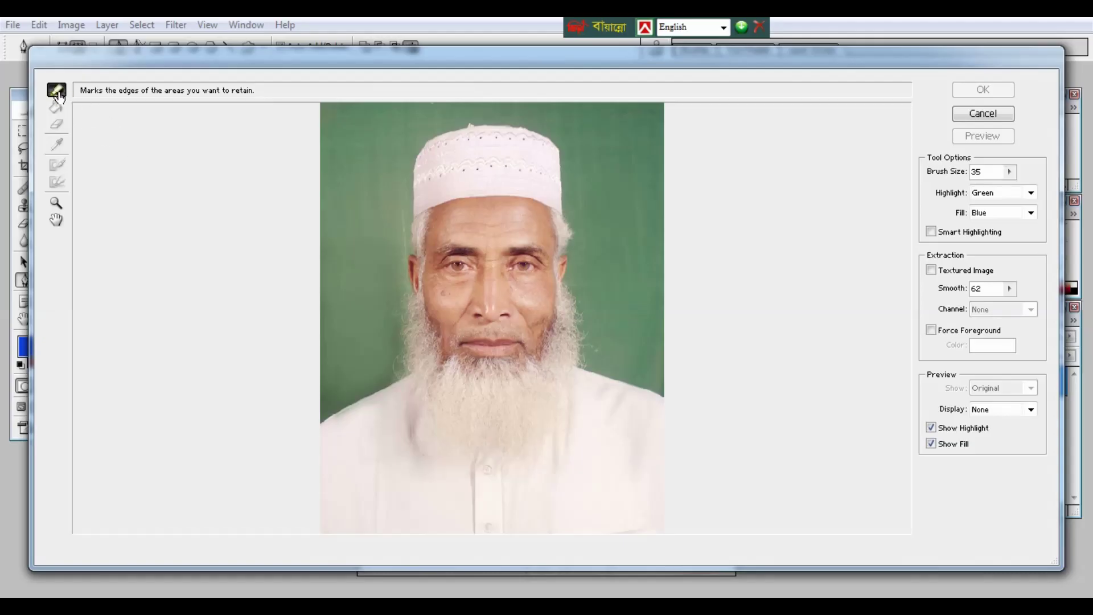
pyautogui.moveTo(310, 420)
pyautogui.mouseDown()
pyautogui.moveTo(388, 377)
pyautogui.moveTo(401, 241)
pyautogui.moveTo(576, 273)
pyautogui.mouseUp()
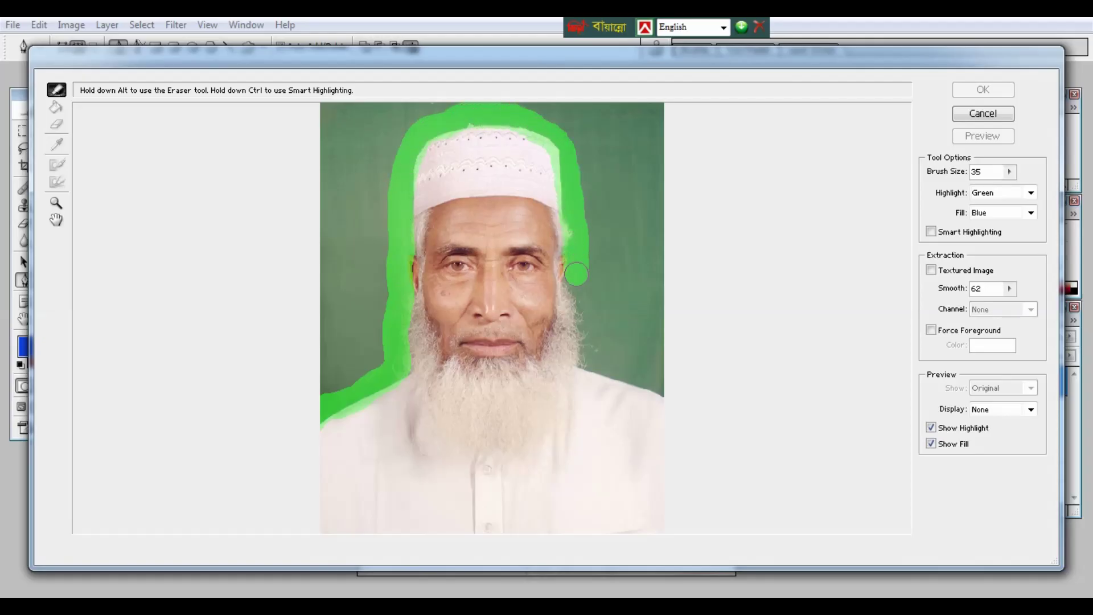
pyautogui.moveTo(576, 273); pyautogui.dragTo(691, 410)
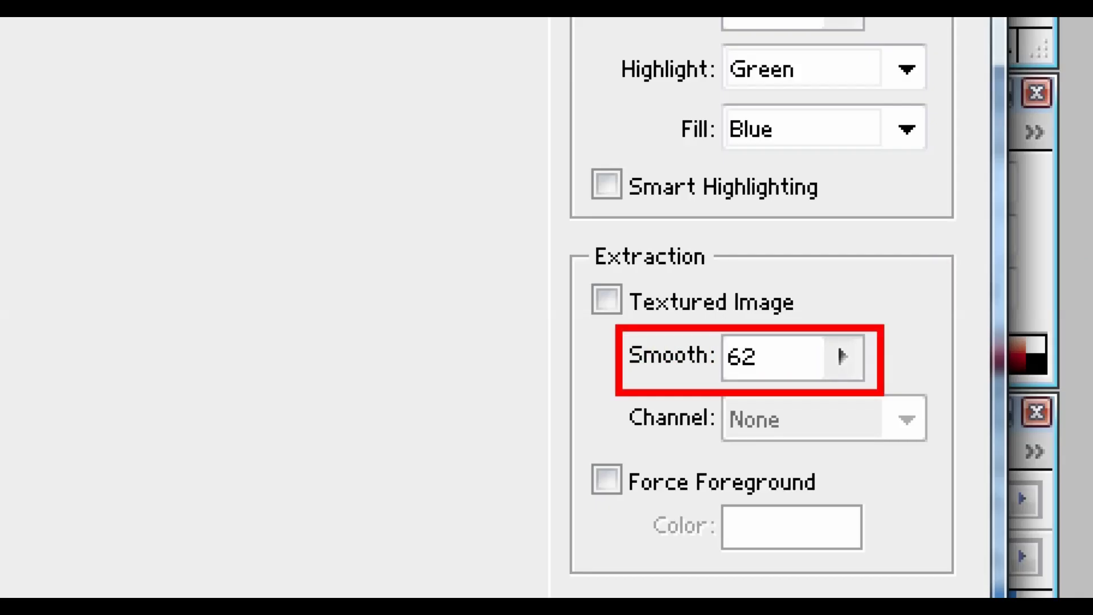
# - Set Smooth to 69, fill the highlighted man as the area to keep, and apply Extract
pyautogui.click(1009, 289)
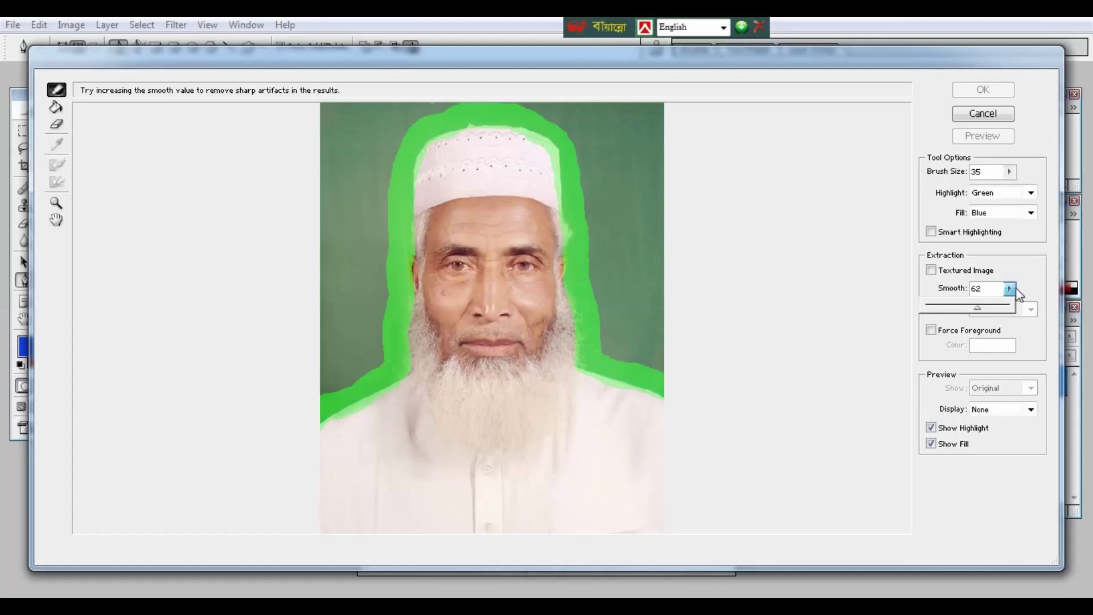
pyautogui.click(1010, 295)
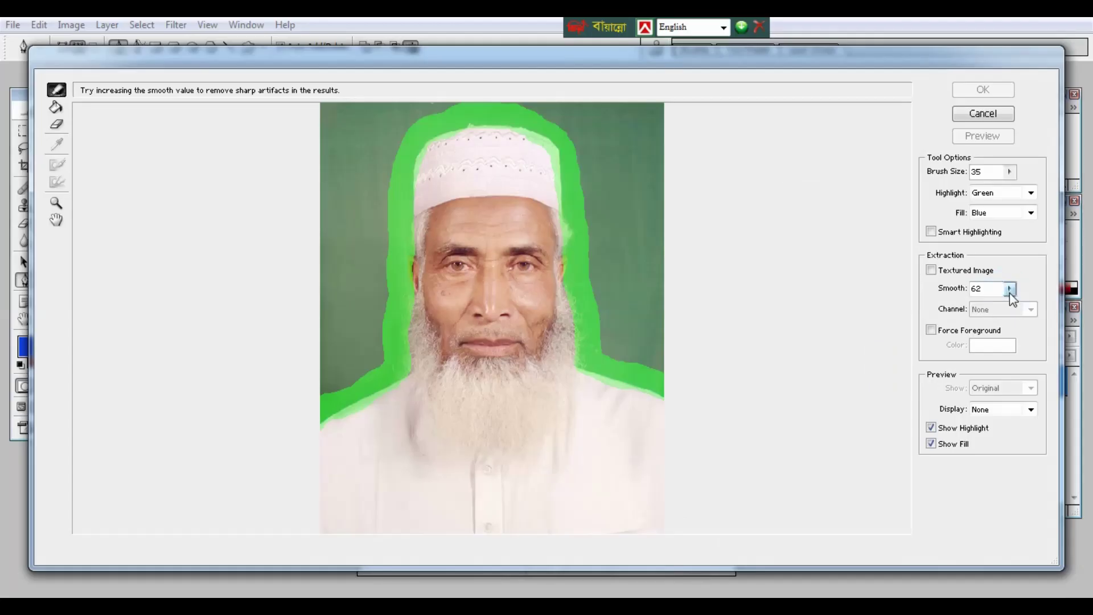
pyautogui.click(1009, 289)
pyautogui.moveTo(978, 305)
pyautogui.mouseDown()
pyautogui.moveTo(1007, 315)
pyautogui.moveTo(983, 313)
pyautogui.mouseUp()
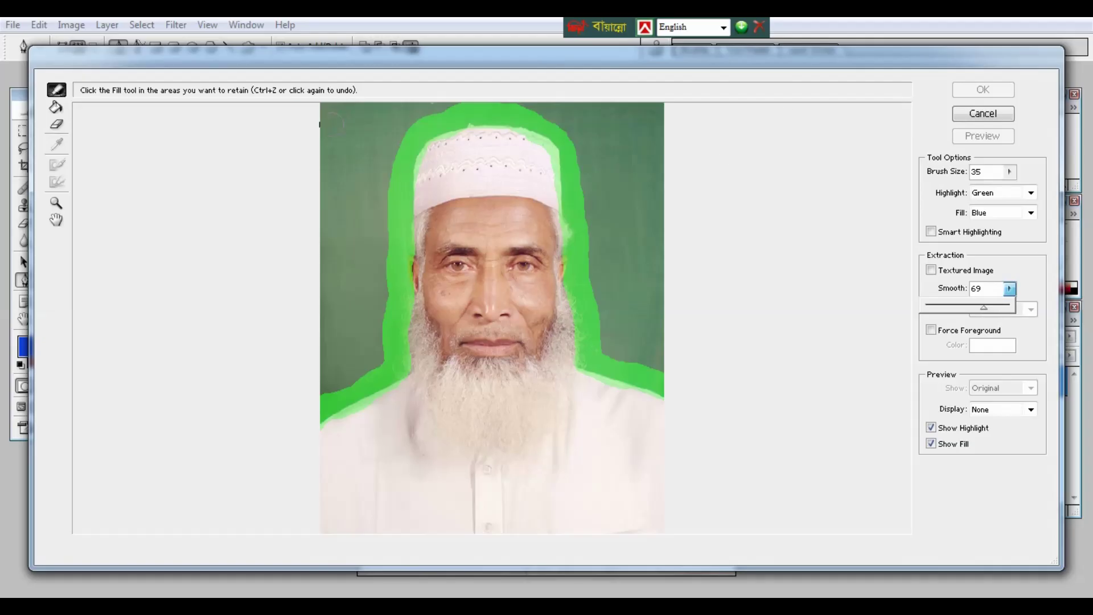
pyautogui.click(203, 133)
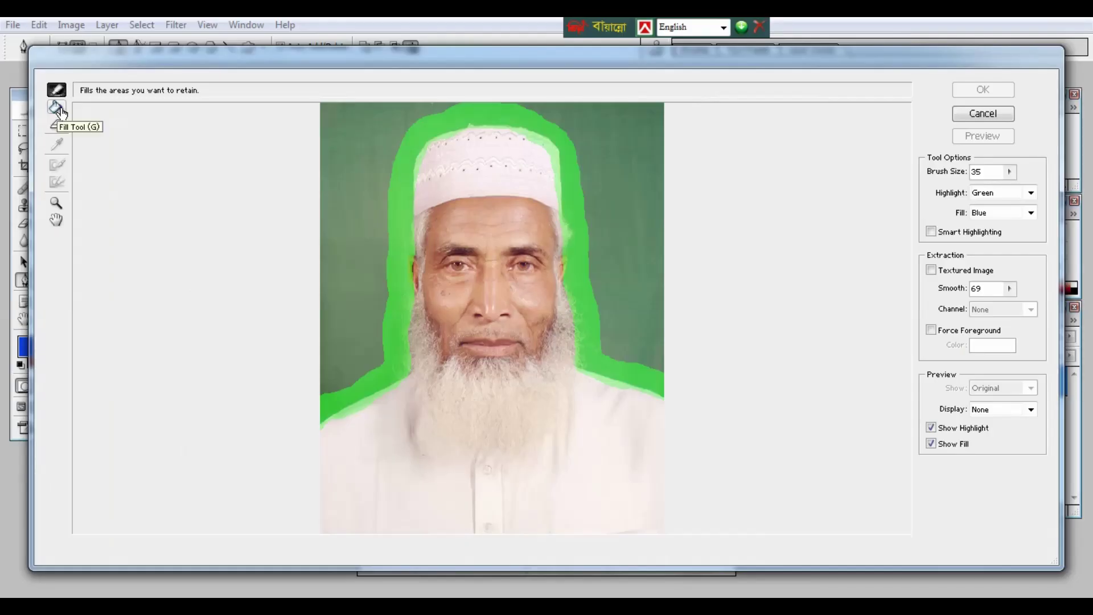
pyautogui.click(60, 109)
pyautogui.click(471, 283)
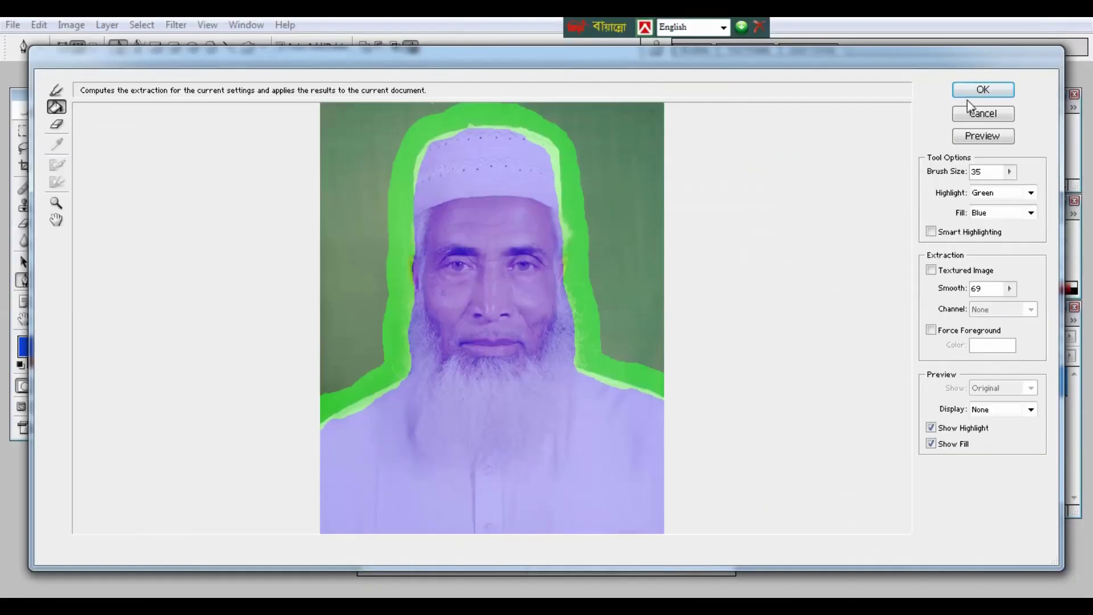
pyautogui.click(974, 89)
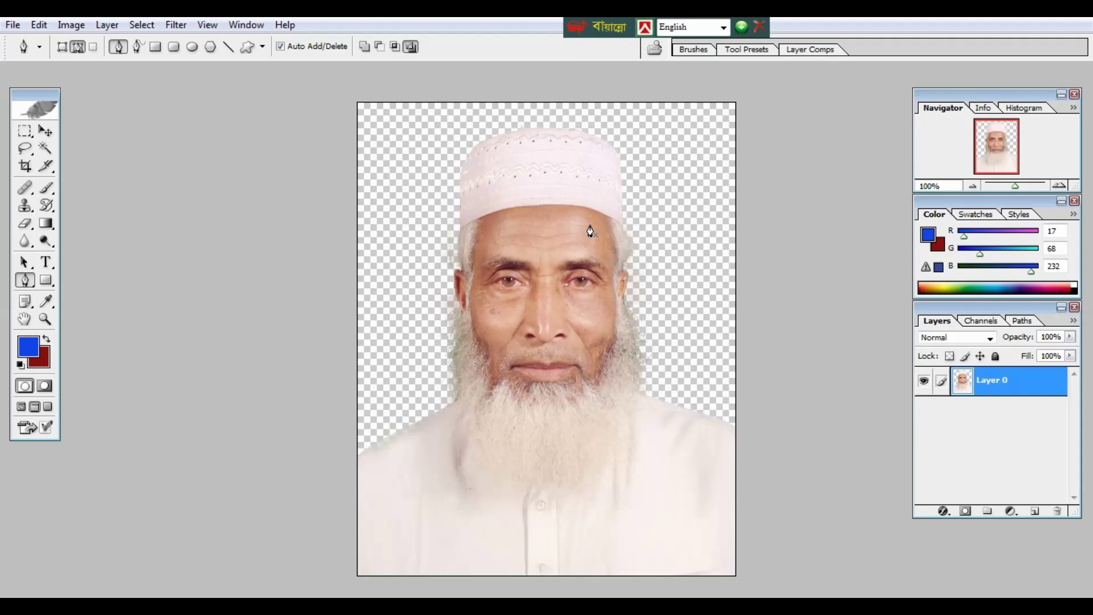
# - Inspect the cut-out edges, fit the image to view, and add an empty Layer 1
pyautogui.hotkey('ctrl', '+')
pyautogui.hotkey('ctrl', '-')
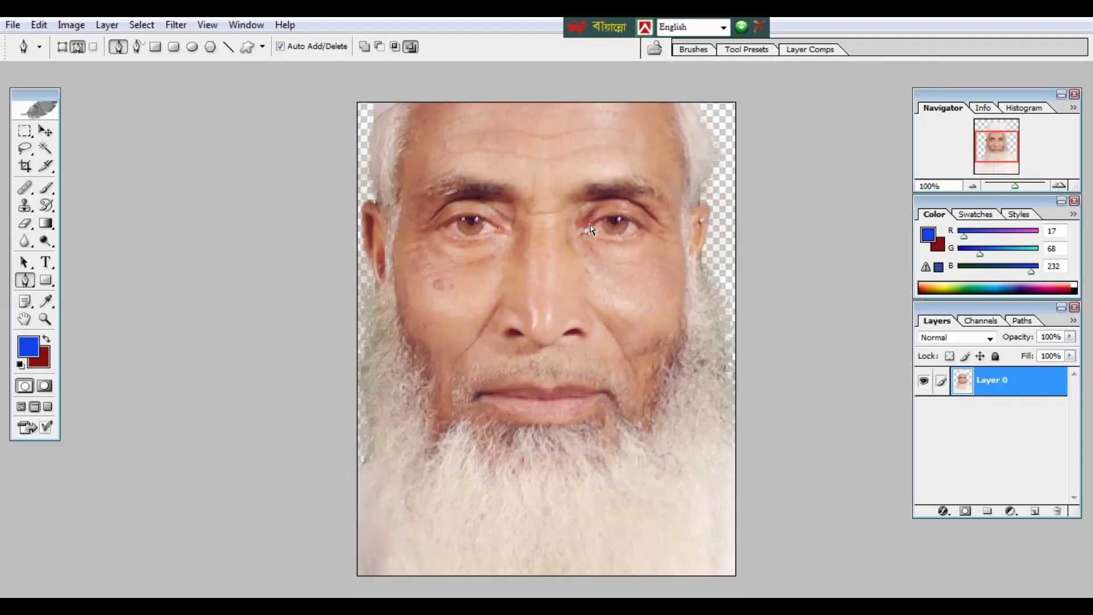
pyautogui.hotkey('ctrl', '-')
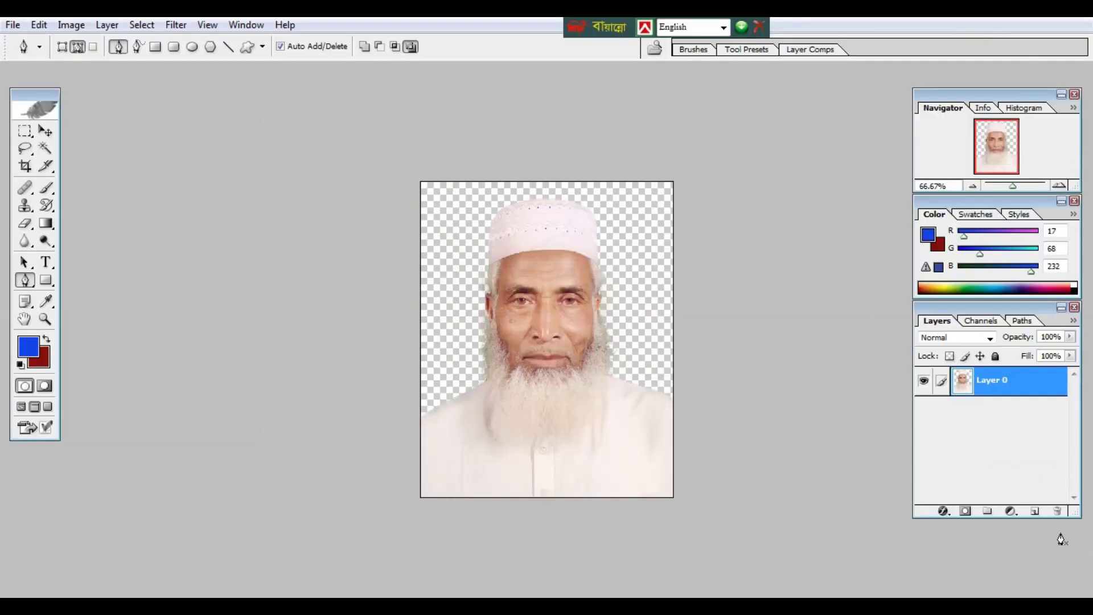
pyautogui.click(1036, 513)
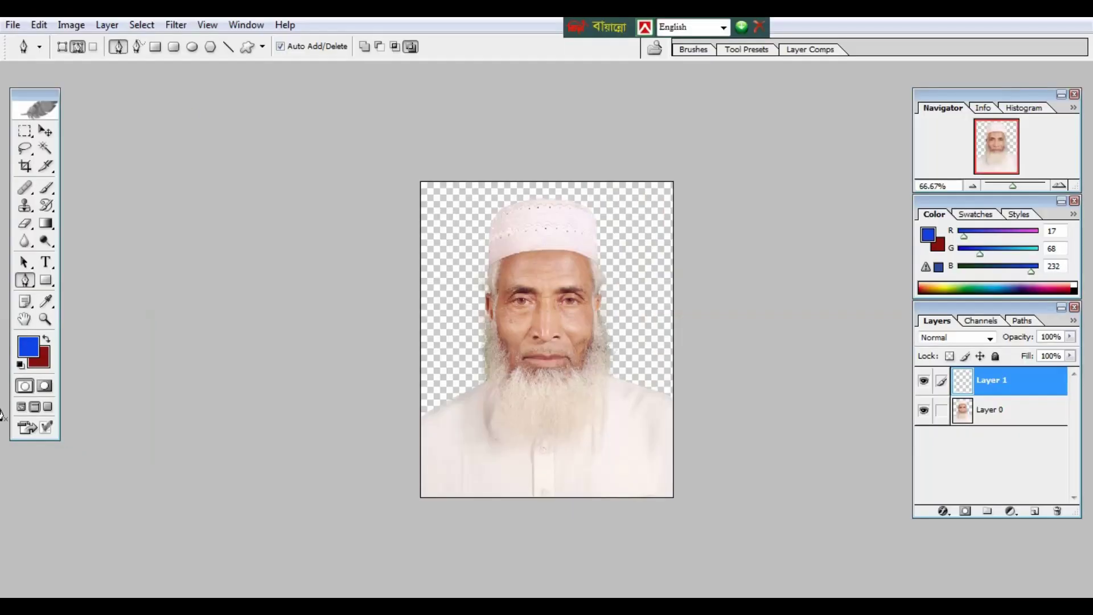
# - Fill Layer 1 with blue and move Layer 0 above it
pyautogui.hotkey('alt', 'BackSpace')
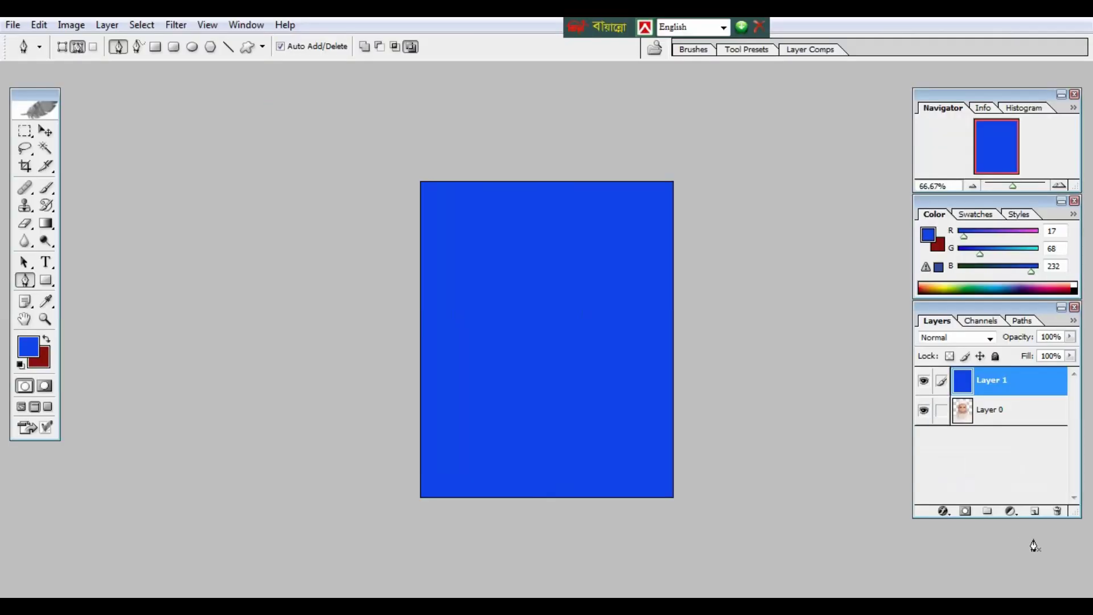
pyautogui.moveTo(1000, 422); pyautogui.dragTo(997, 379)
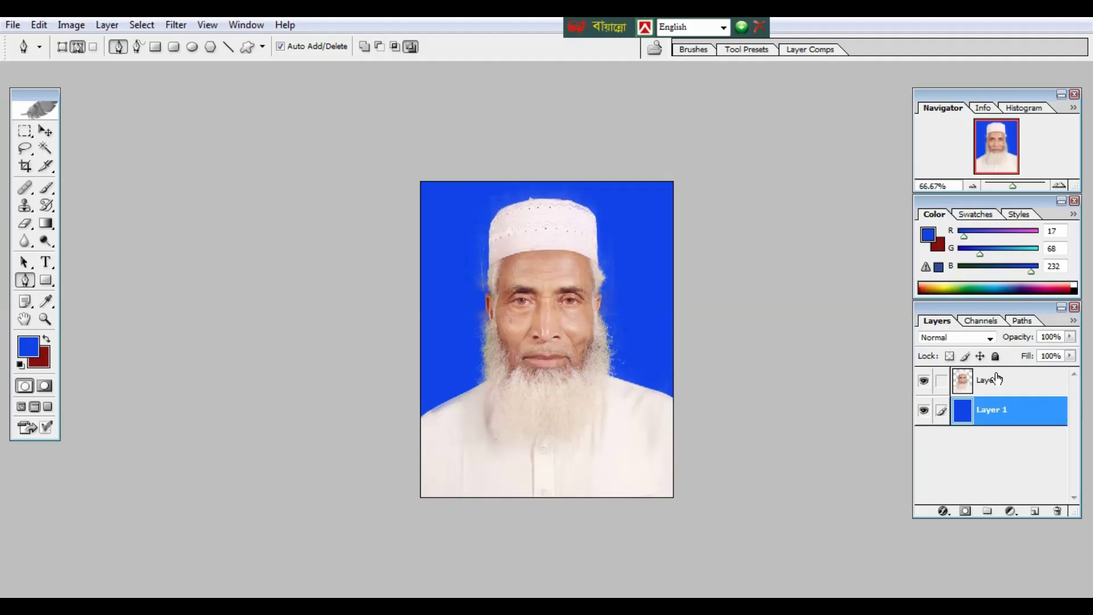
# - Zoom in and step back through History to the original green-background photo
pyautogui.hotkey('ctrl', '+')
pyautogui.hotkey('ctrl', '+')
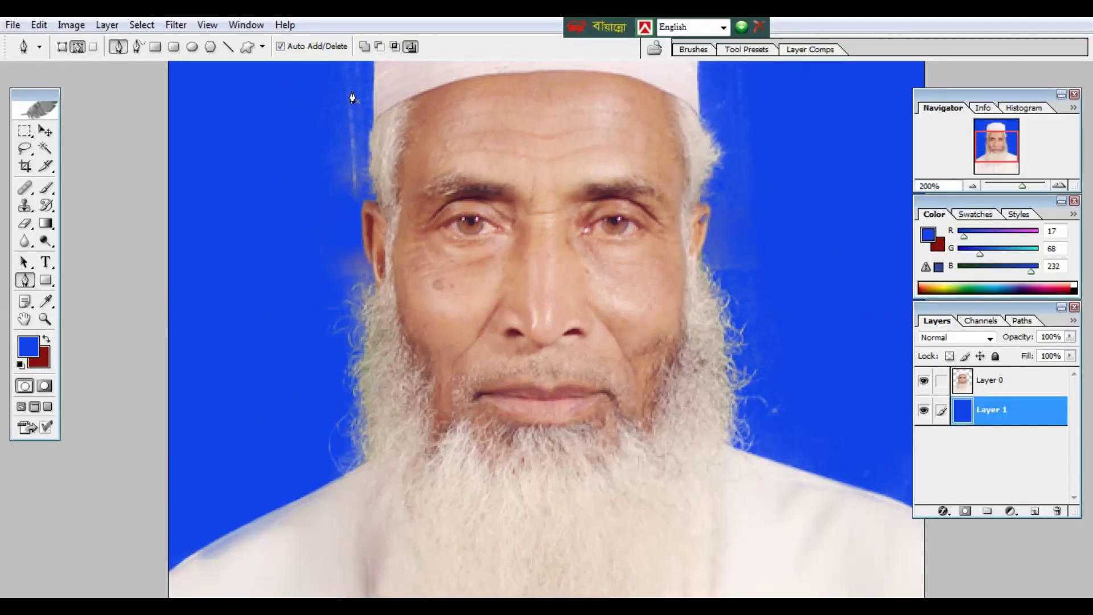
pyautogui.hotkey('ctrl', ']')
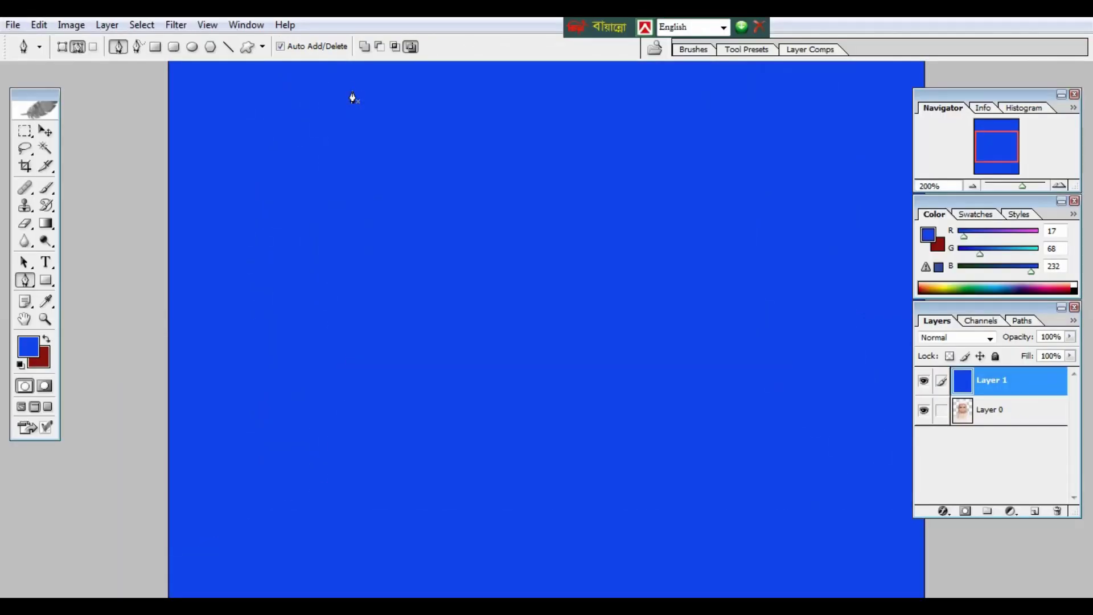
pyautogui.press('Delete')
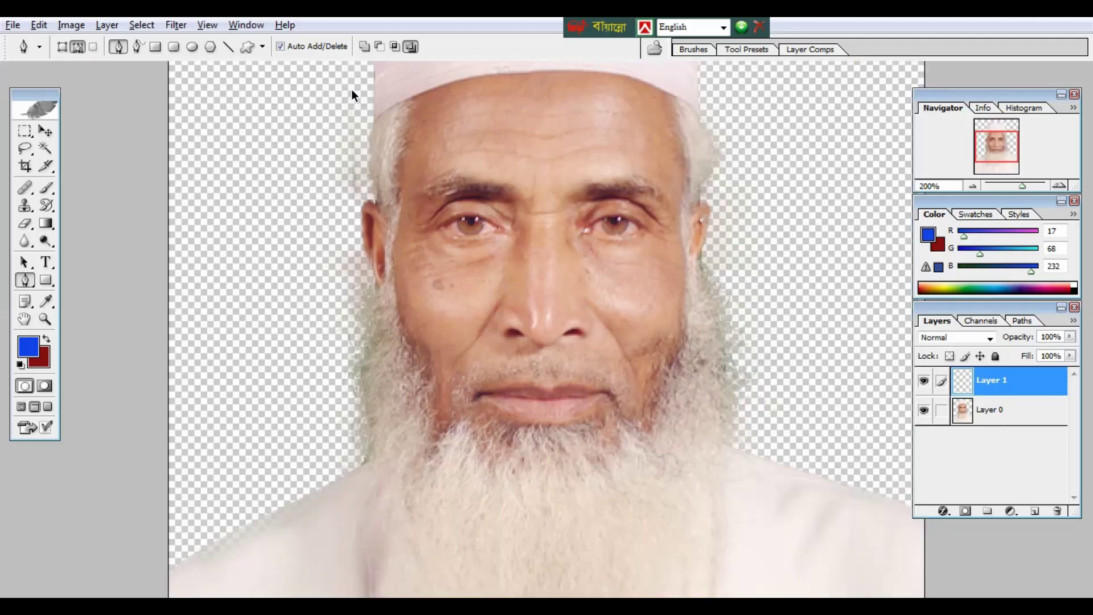
pyautogui.hotkey('ctrl', 'alt', 'z')
pyautogui.hotkey('ctrl', 'alt', 'z')
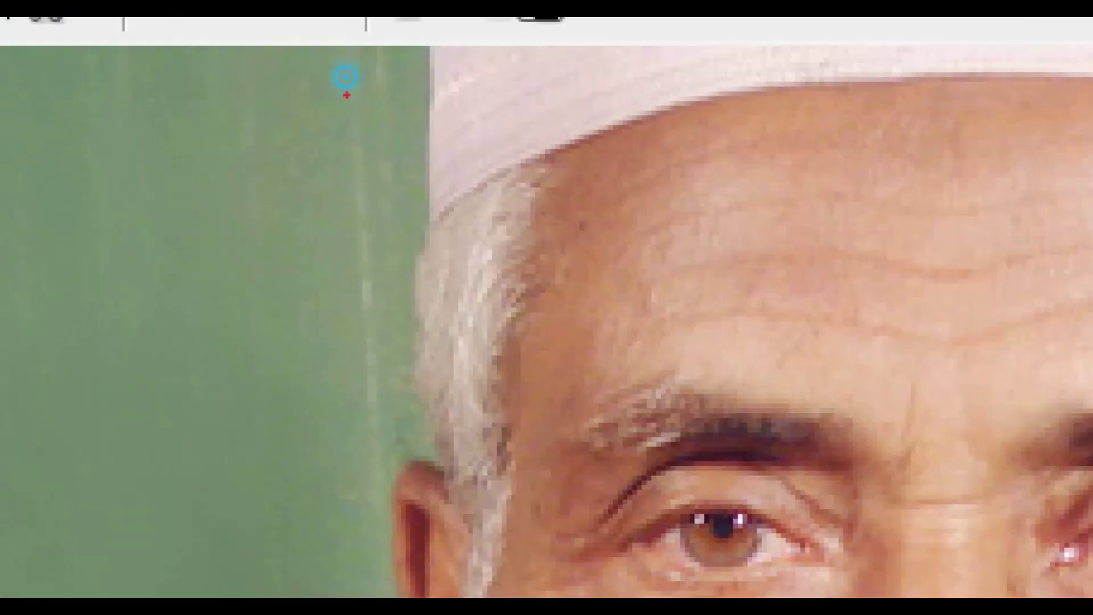
# - Redo the History steps to restore the blue background behind the cut-out Layer 0
pyautogui.moveTo(328, 174); pyautogui.dragTo(393, 426)
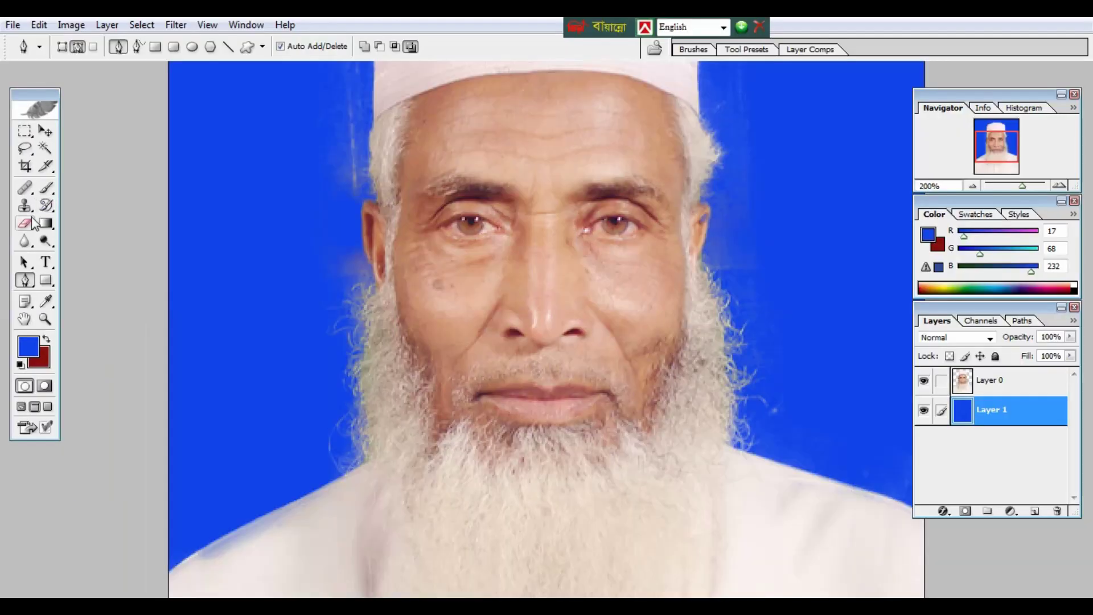
# - Try a test stroke with the plain Eraser on the blue area, then undo it
pyautogui.click(25, 223)
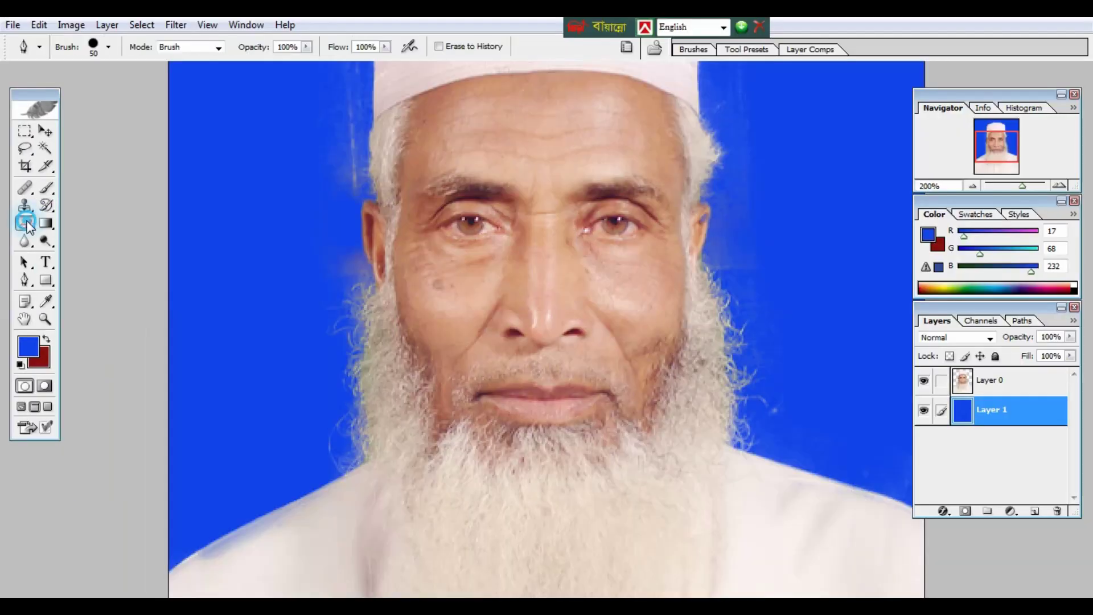
pyautogui.click(127, 222)
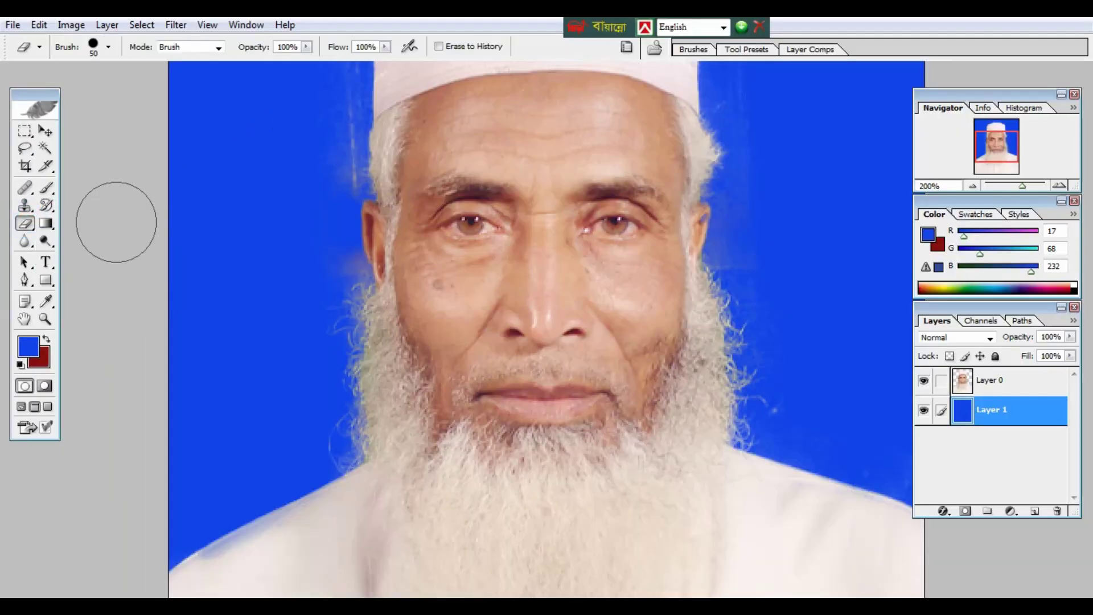
pyautogui.moveTo(297, 122)
pyautogui.mouseDown()
pyautogui.moveTo(317, 97)
pyautogui.moveTo(323, 109)
pyautogui.mouseUp()
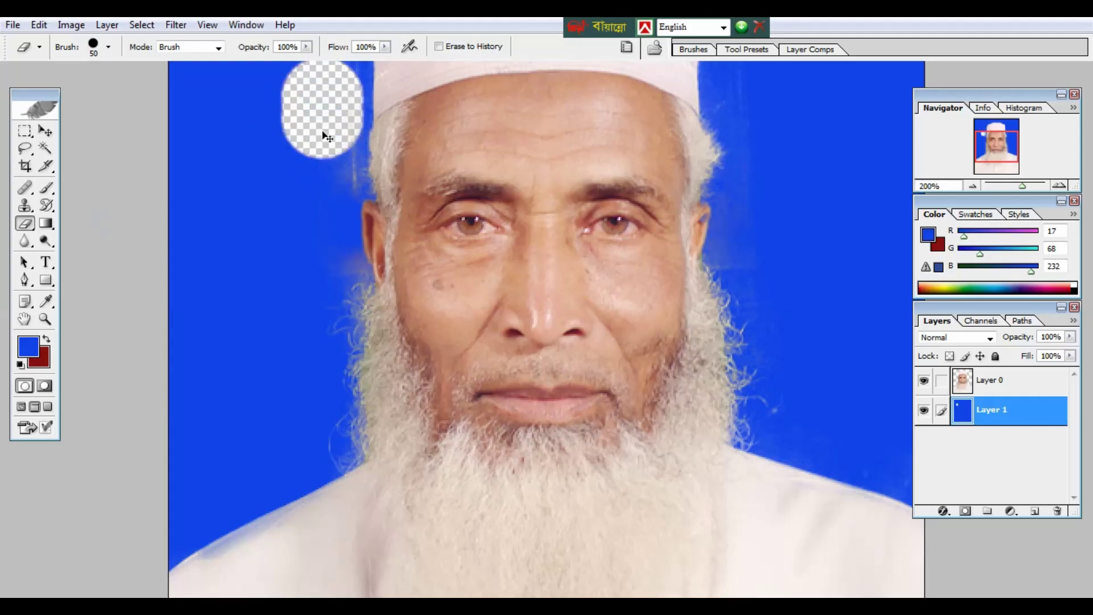
pyautogui.hotkey('ctrl', 'z')
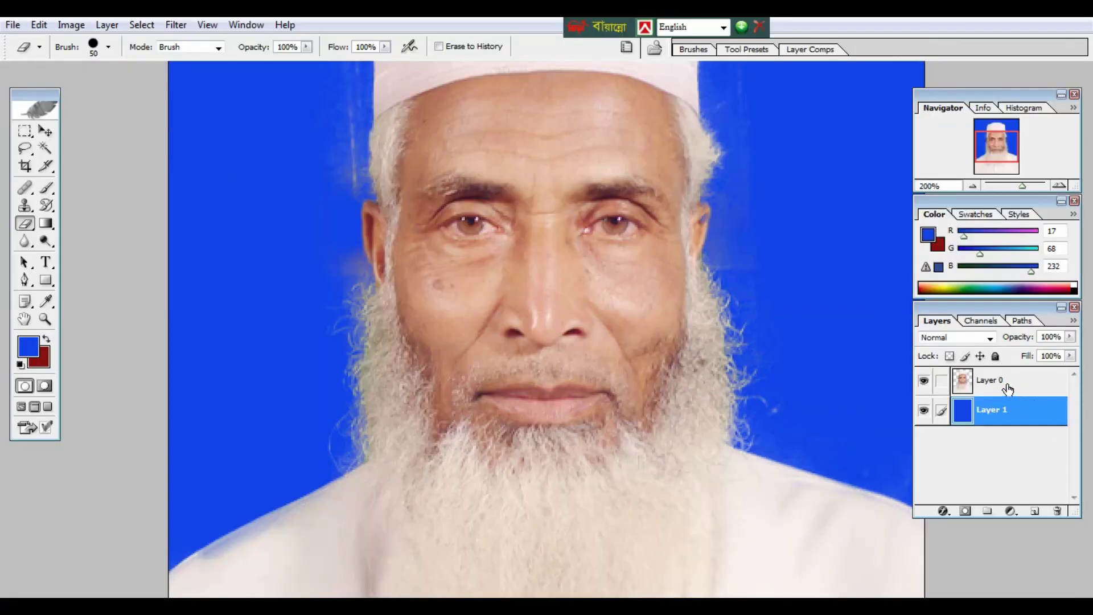
# - Make Layer 0 active and leave the eraser brush at 50 px, zoomed to the whole photo
pyautogui.click(1011, 387)
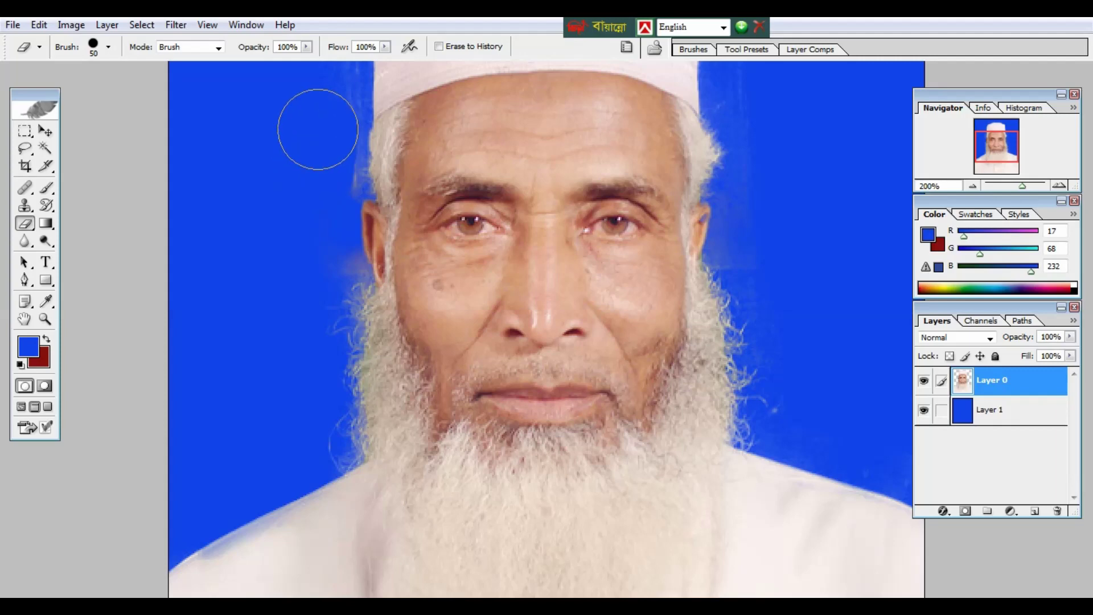
pyautogui.hotkey('ctrl', '-')
pyautogui.hotkey('ctrl', '-')
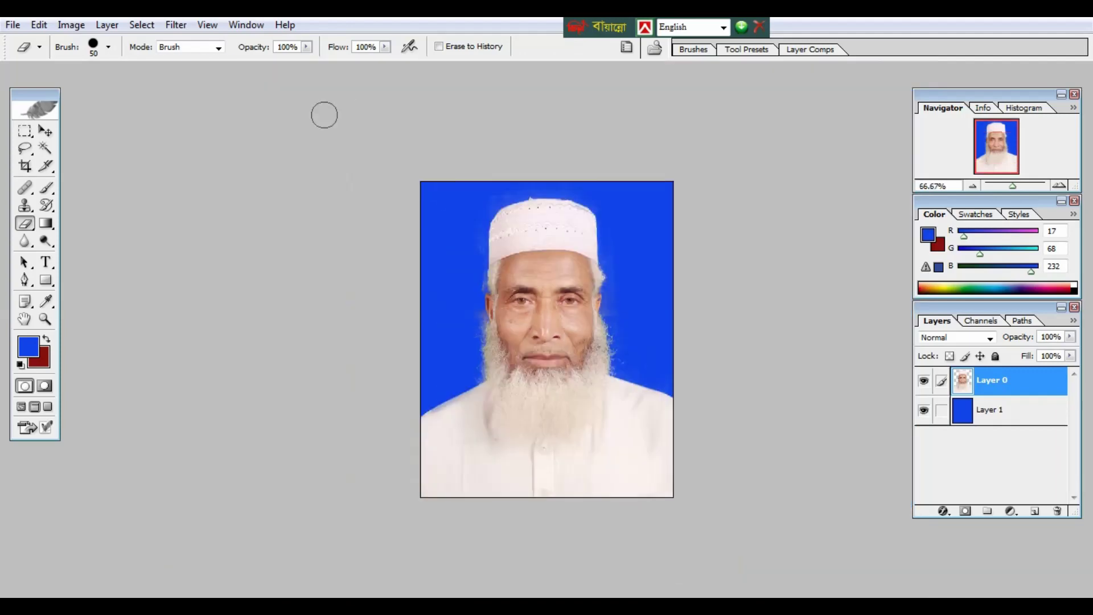
pyautogui.press('[')
pyautogui.press('[')
pyautogui.press('[')
pyautogui.press(']')
pyautogui.press(']')
pyautogui.press(']')
pyautogui.press(']')
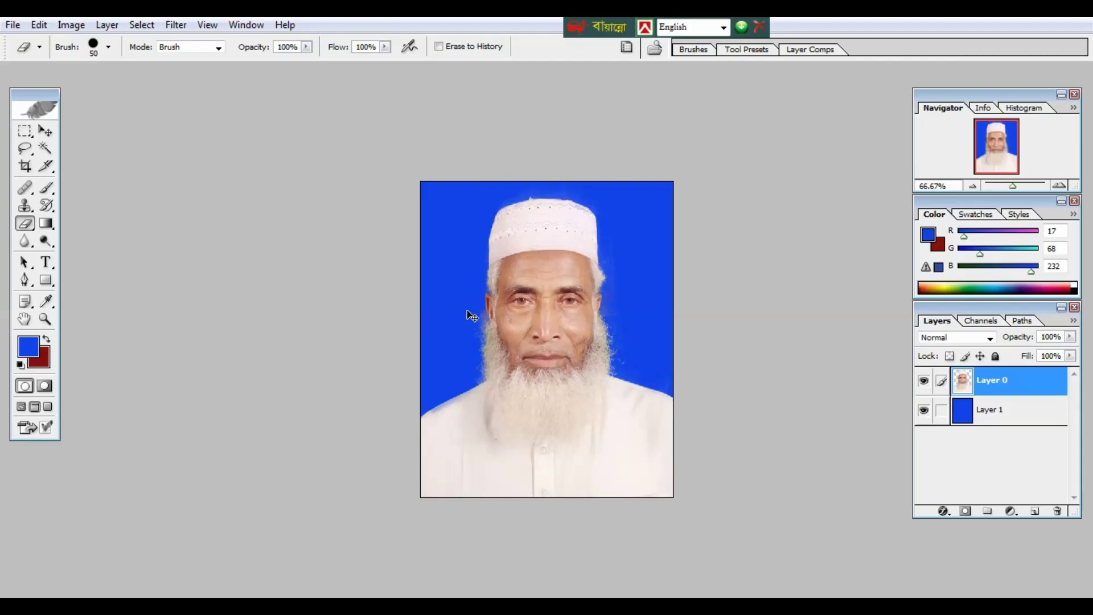
pyautogui.hotkey('ctrl', '+')
pyautogui.hotkey('ctrl', '+')
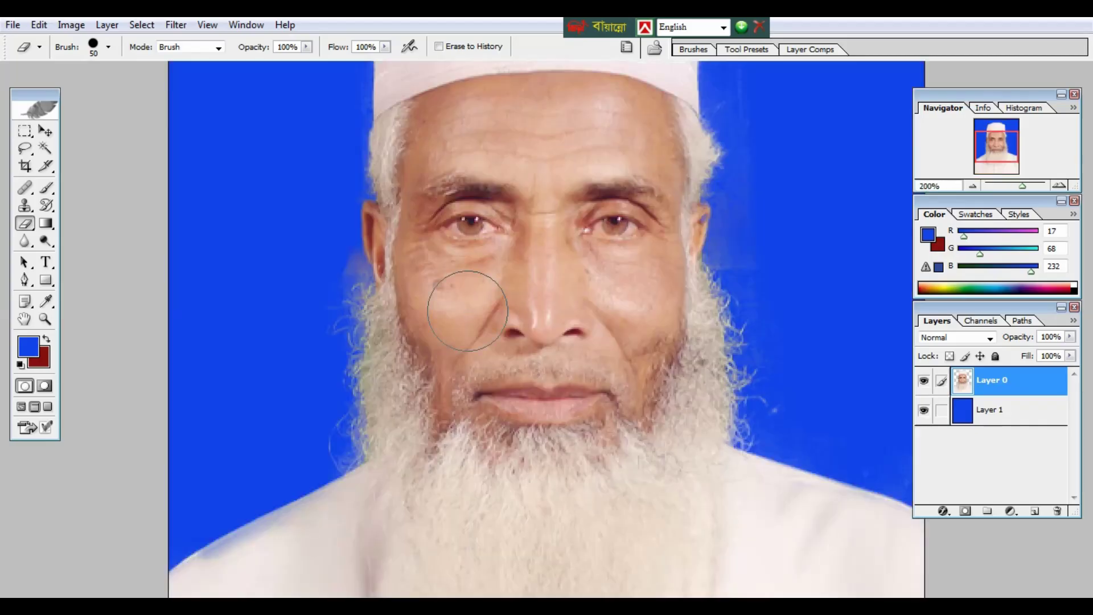
pyautogui.hotkey('ctrl', '-')
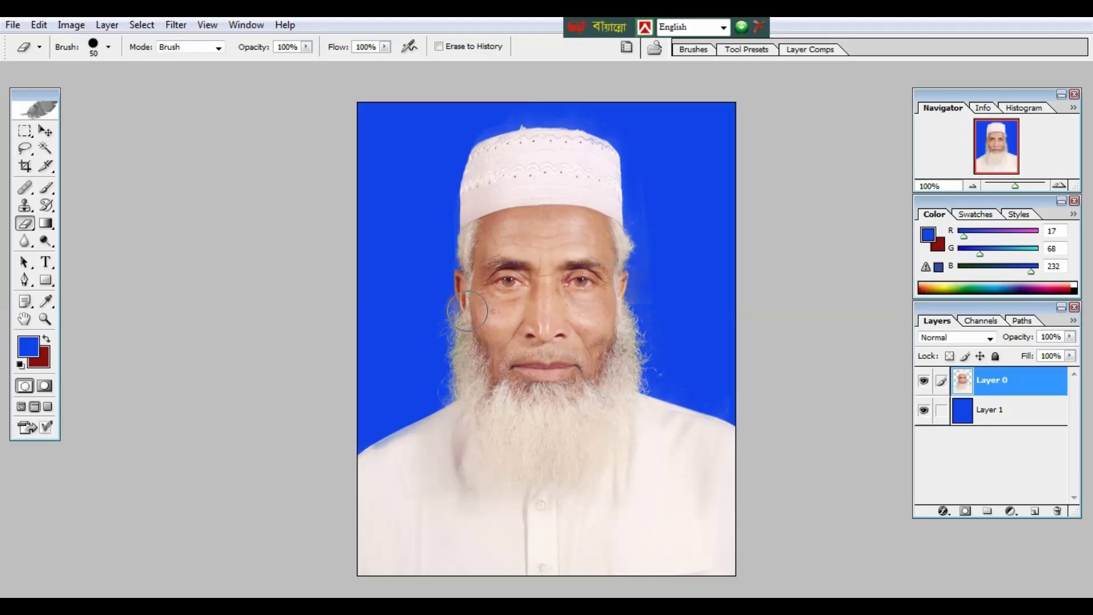
# - Return to windowed view, then show 8795.jpg alone in Full Screen Mode with Menu Bar
pyautogui.press('f')
pyautogui.press('f')
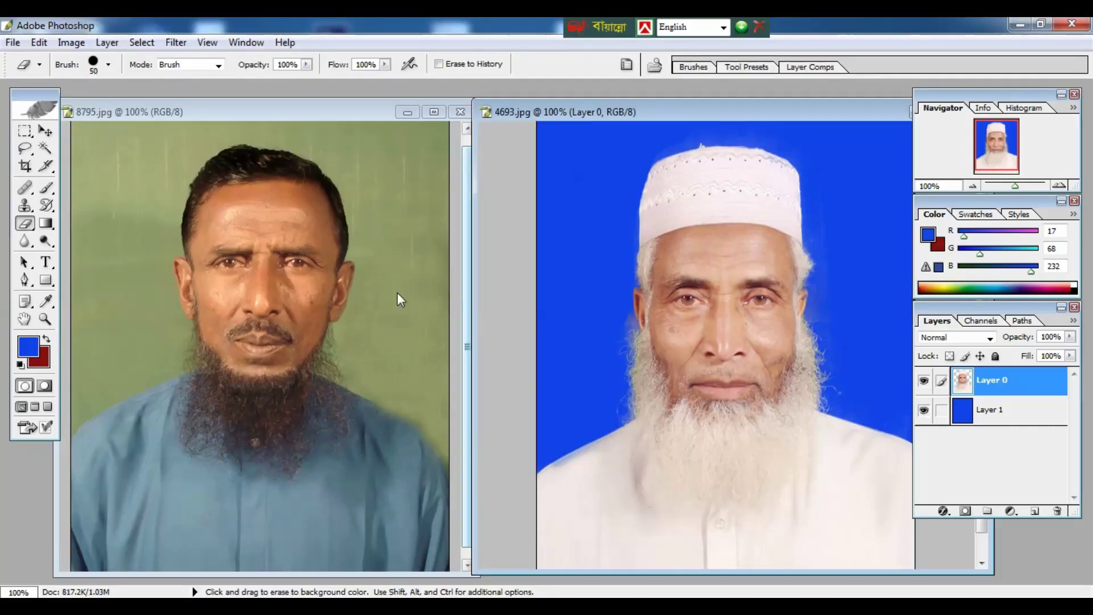
pyautogui.click(322, 248)
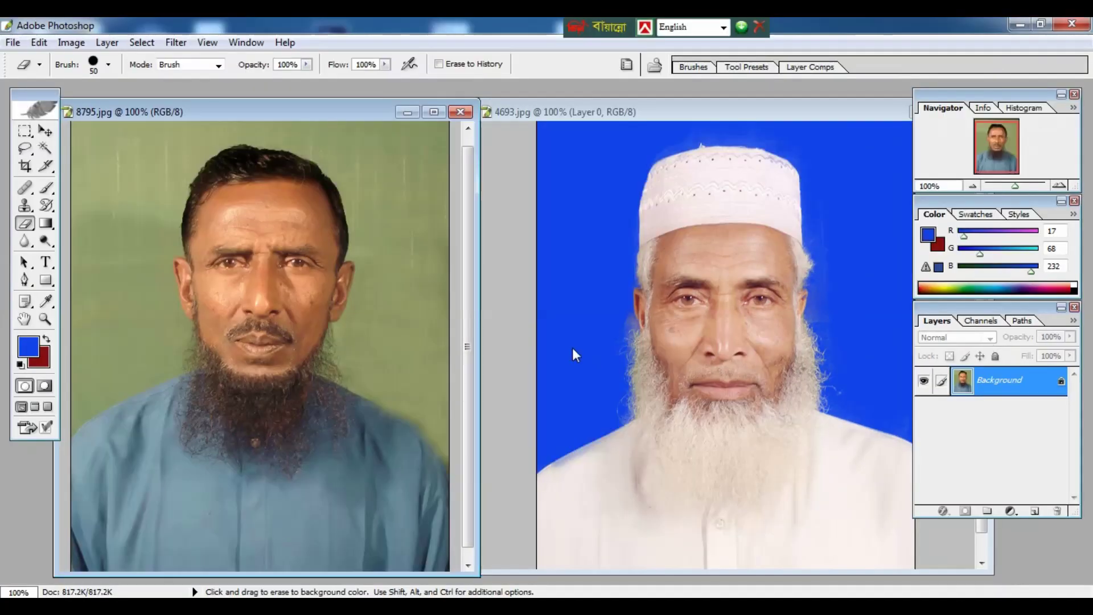
pyautogui.press('f')
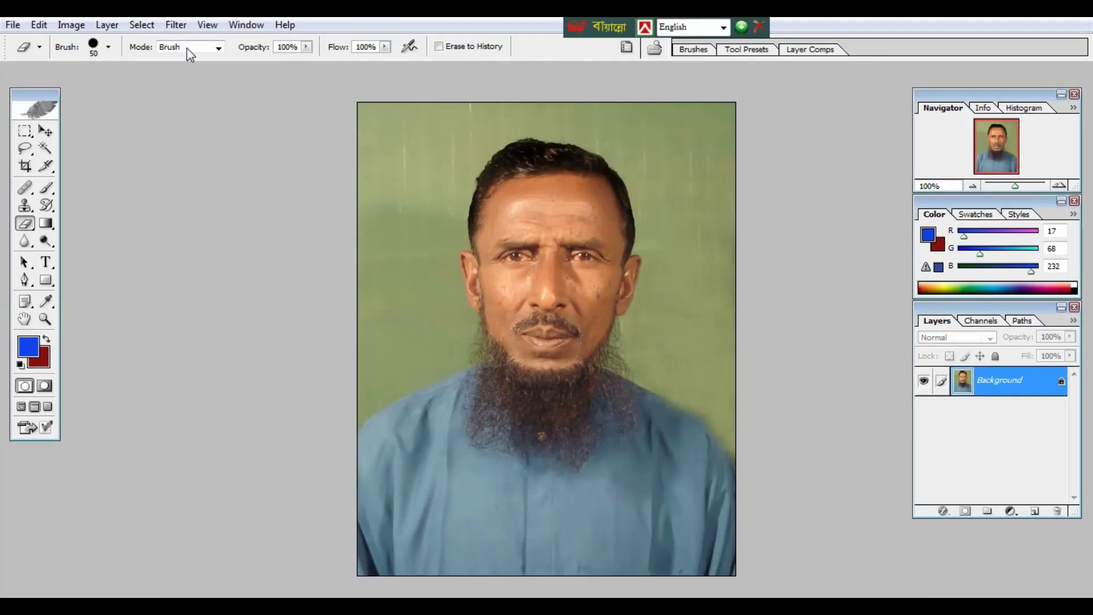
# - Use Filter > Extract to outline the dark-bearded man's head and shoulders, fill inside, and apply
pyautogui.click(177, 25)
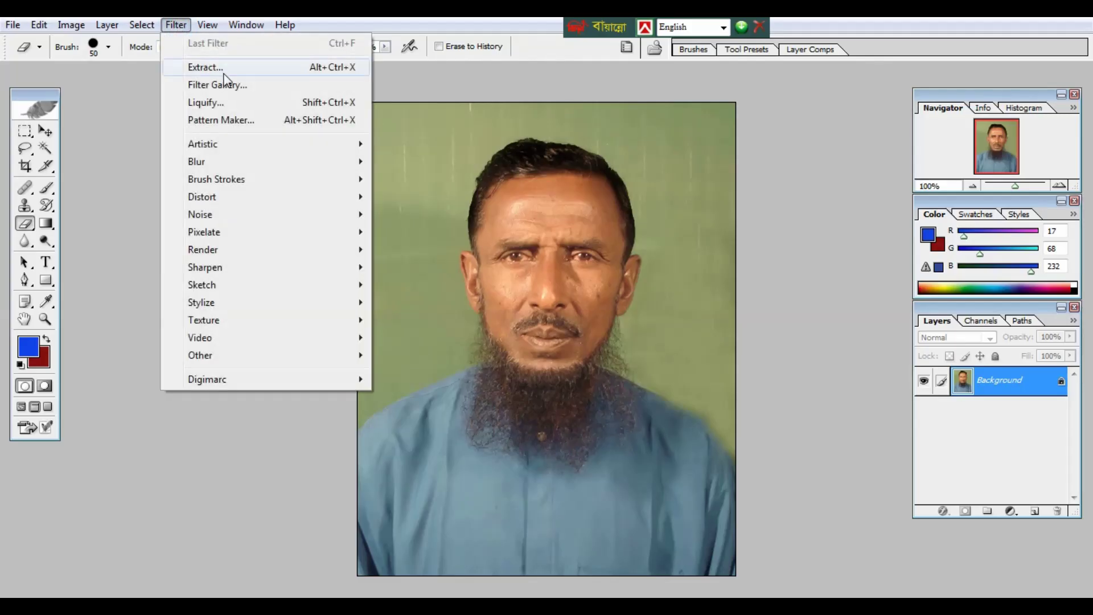
pyautogui.click(206, 67)
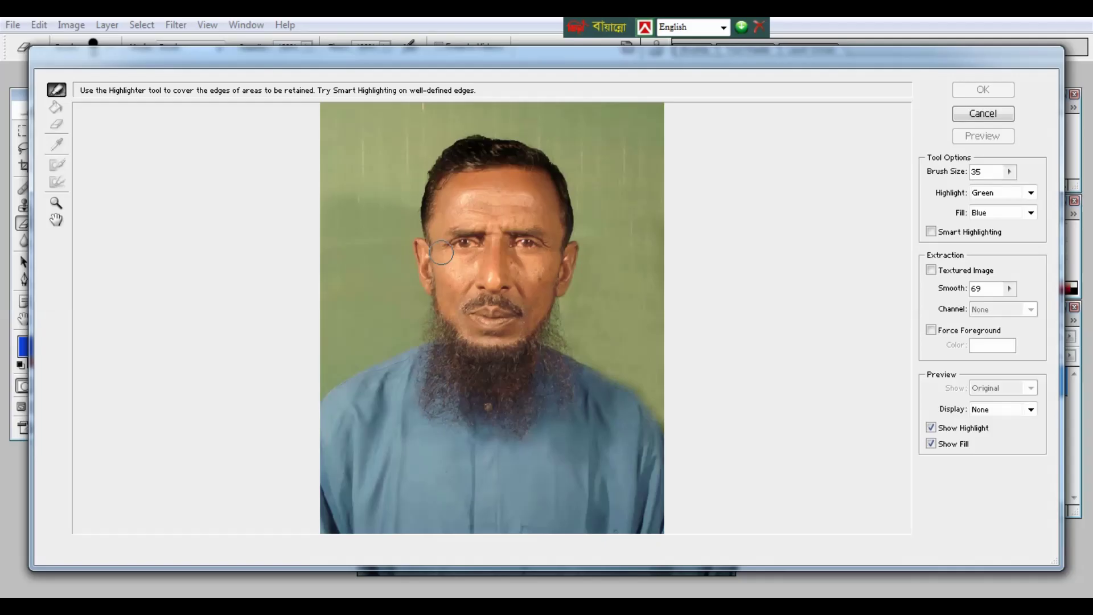
pyautogui.click(58, 90)
pyautogui.moveTo(317, 386)
pyautogui.mouseDown()
pyautogui.moveTo(419, 334)
pyautogui.moveTo(400, 235)
pyautogui.moveTo(459, 133)
pyautogui.moveTo(557, 161)
pyautogui.moveTo(592, 253)
pyautogui.moveTo(575, 300)
pyautogui.moveTo(579, 355)
pyautogui.moveTo(683, 455)
pyautogui.mouseUp()
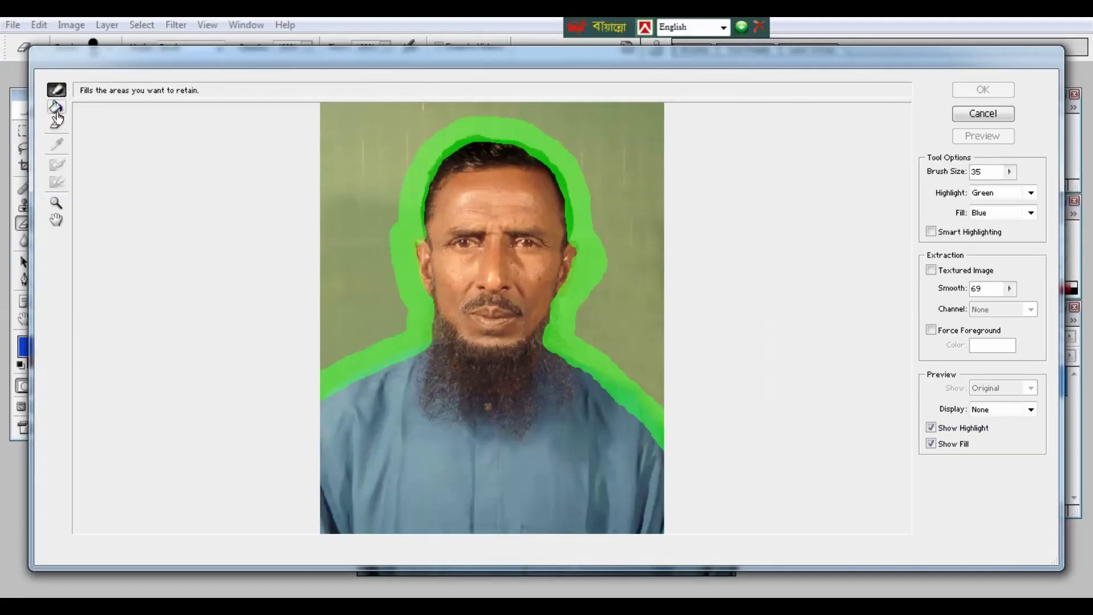
pyautogui.click(56, 106)
pyautogui.click(484, 239)
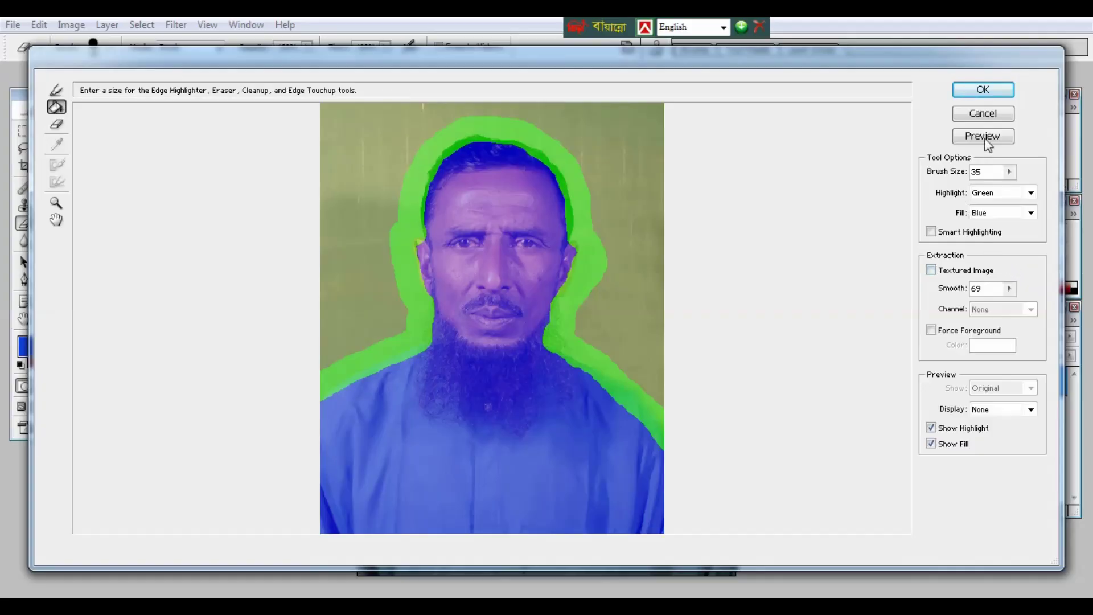
pyautogui.click(983, 89)
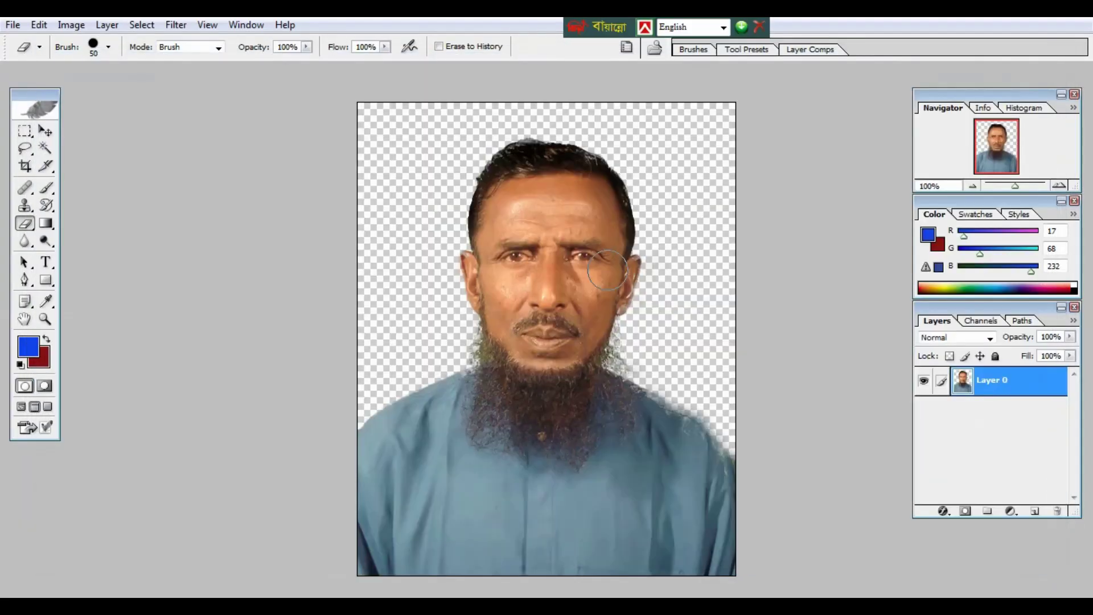
# - Add a blue-filled Layer 1 and move the cut-out Layer 0 above it
pyautogui.hotkey('ctrl', '+')
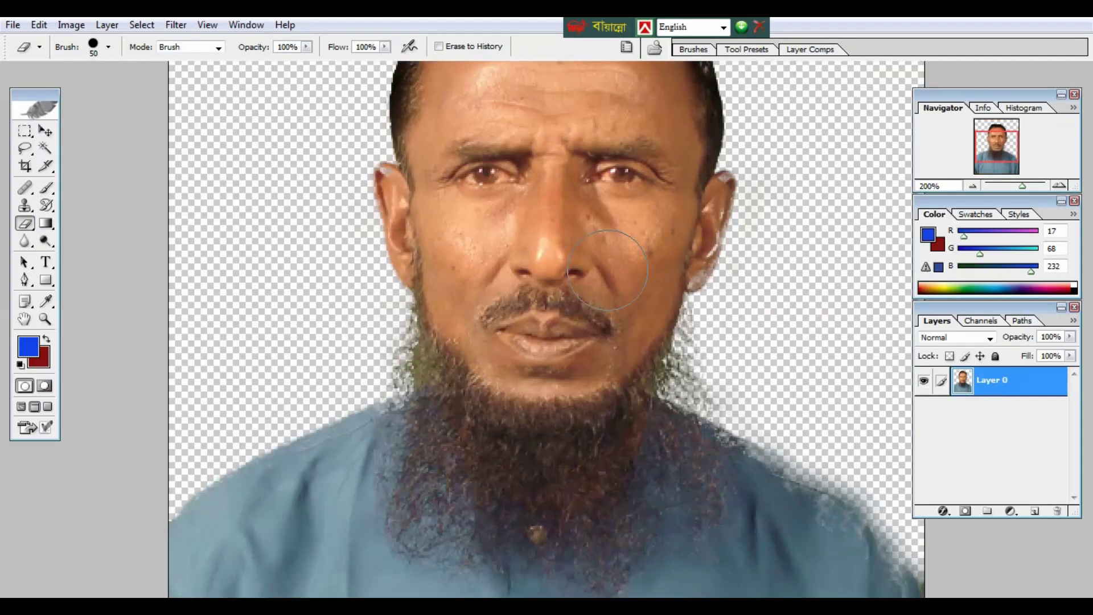
pyautogui.hotkey('ctrl', '-')
pyautogui.hotkey('ctrl', '-')
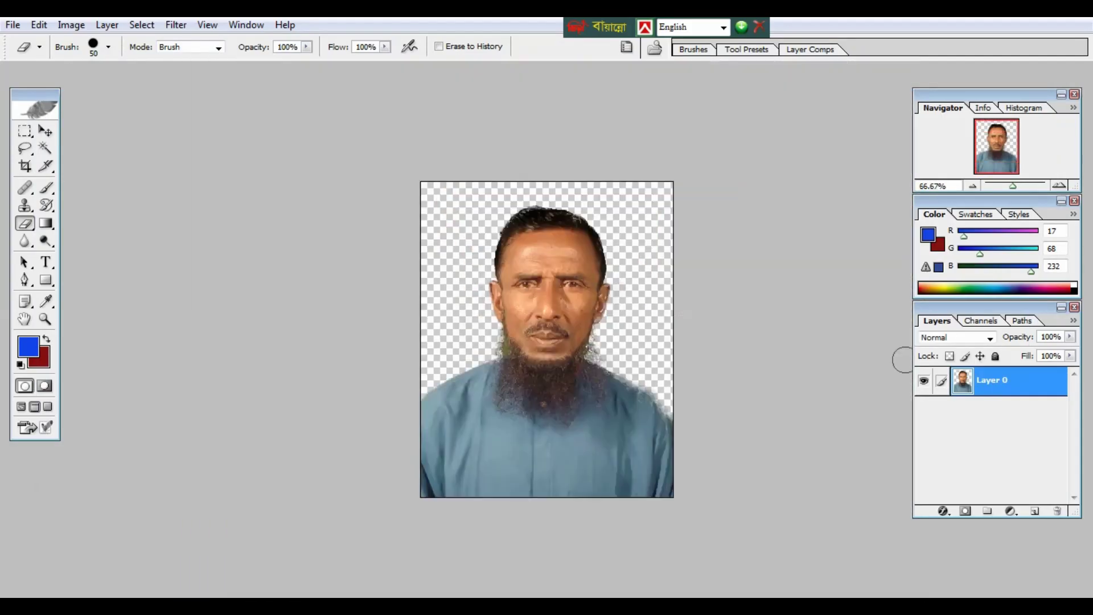
pyautogui.click(1034, 511)
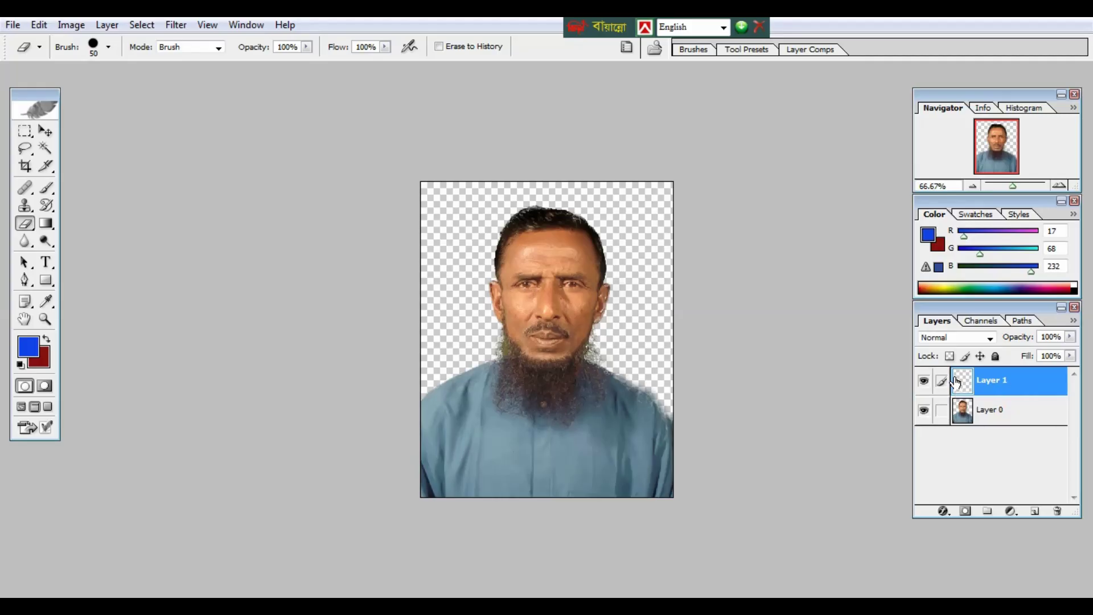
pyautogui.hotkey('alt', 'BackSpace')
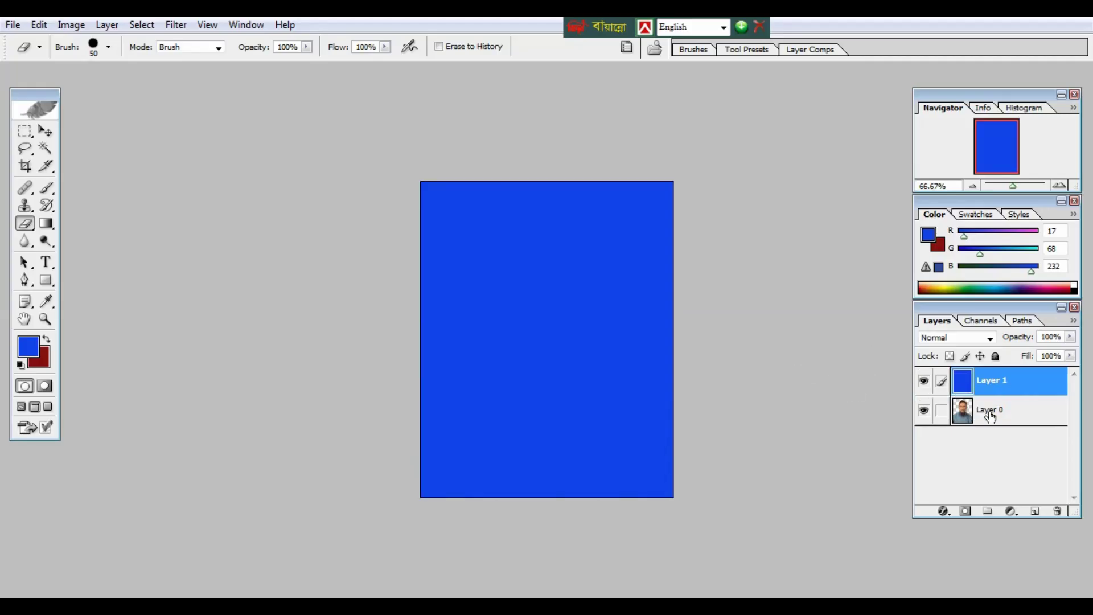
pyautogui.click(995, 414)
pyautogui.moveTo(995, 415); pyautogui.dragTo(995, 374)
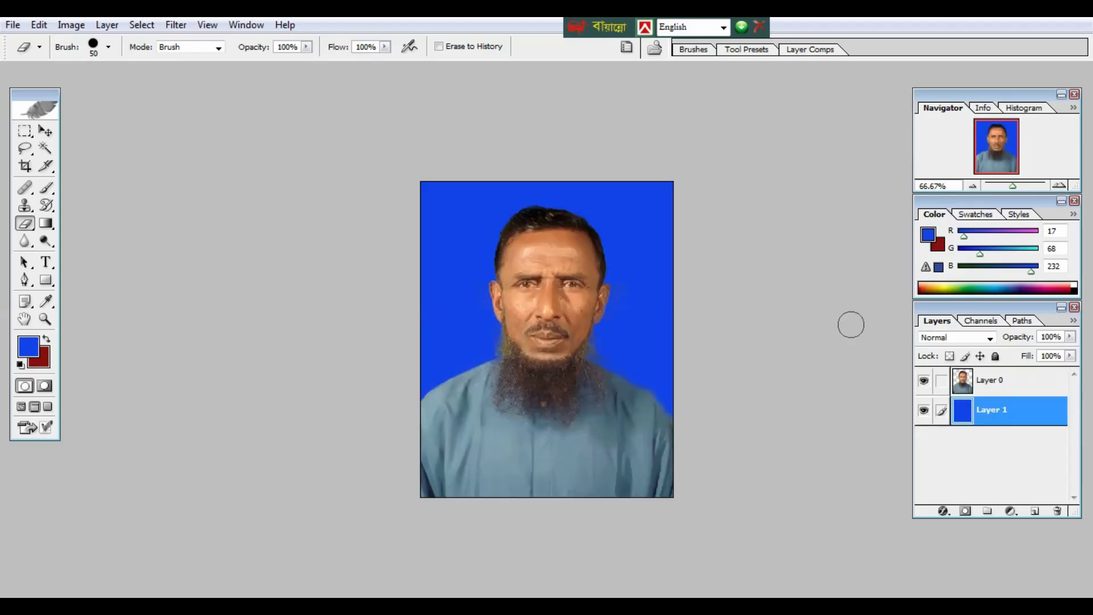